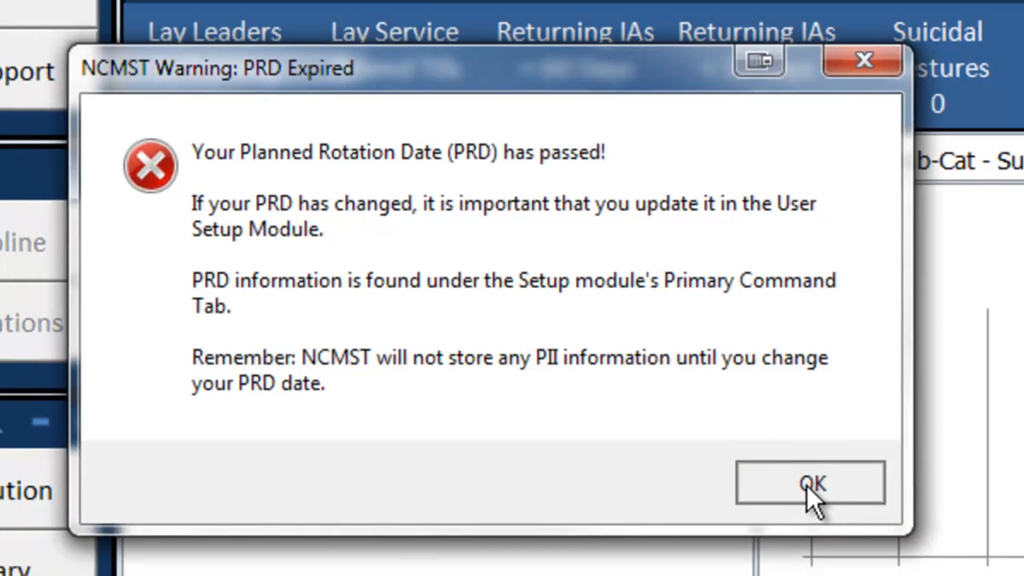
Step: Dismiss the expired PRD warning so the User Setup form appears at 03% complete
click(808, 487)
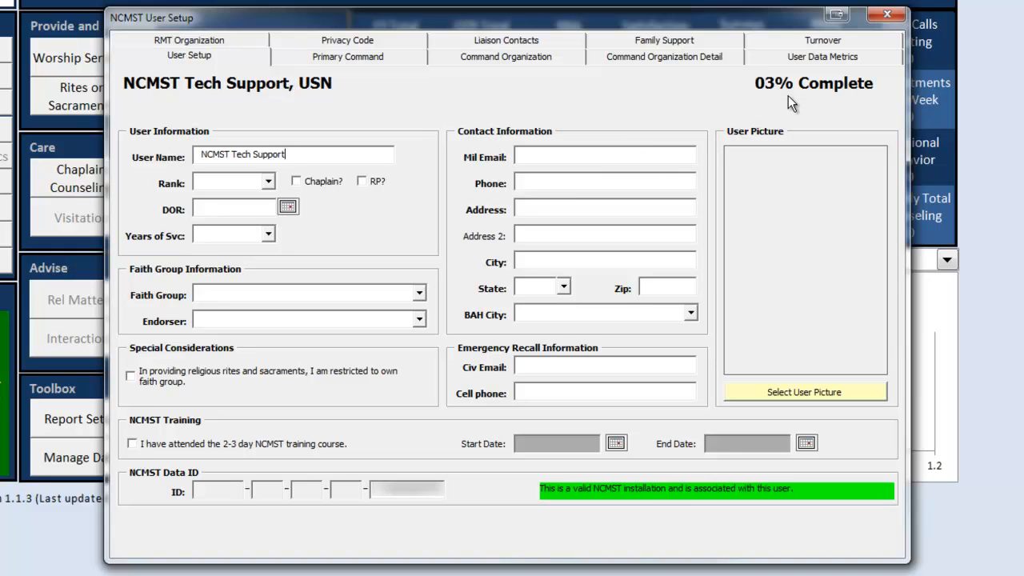
Step: Replace the User Name with the user's name, set rank O-4, and tick Chaplain
key(BackSpace)
key(BackSpace)
key(BackSpace)
key(BackSpace)
key(BackSpace)
key(BackSpace)
key(BackSpace)
key(BackSpace)
key(BackSpace)
key(BackSpace)
key(BackSpace)
key(BackSpace)
key(BackSpace)
key(BackSpace)
key(BackSpace)
key(BackSpace)
key(BackSpace)
key(BackSpace)
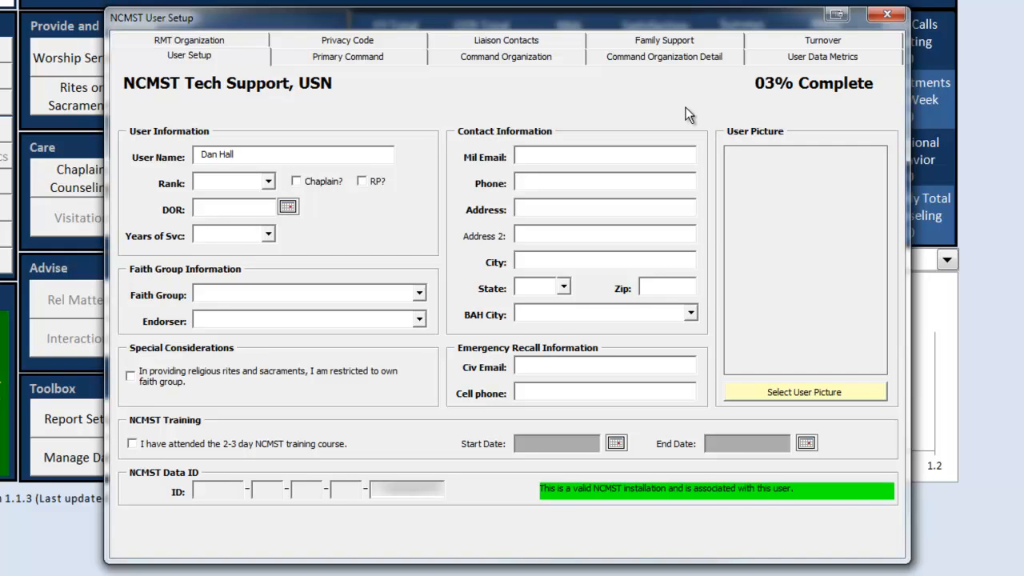
click(265, 184)
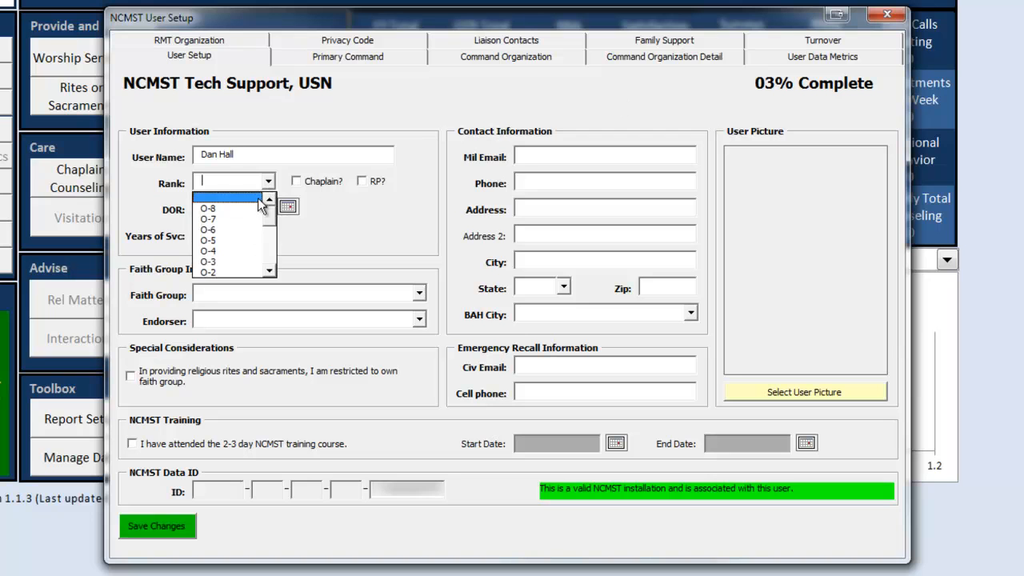
click(228, 251)
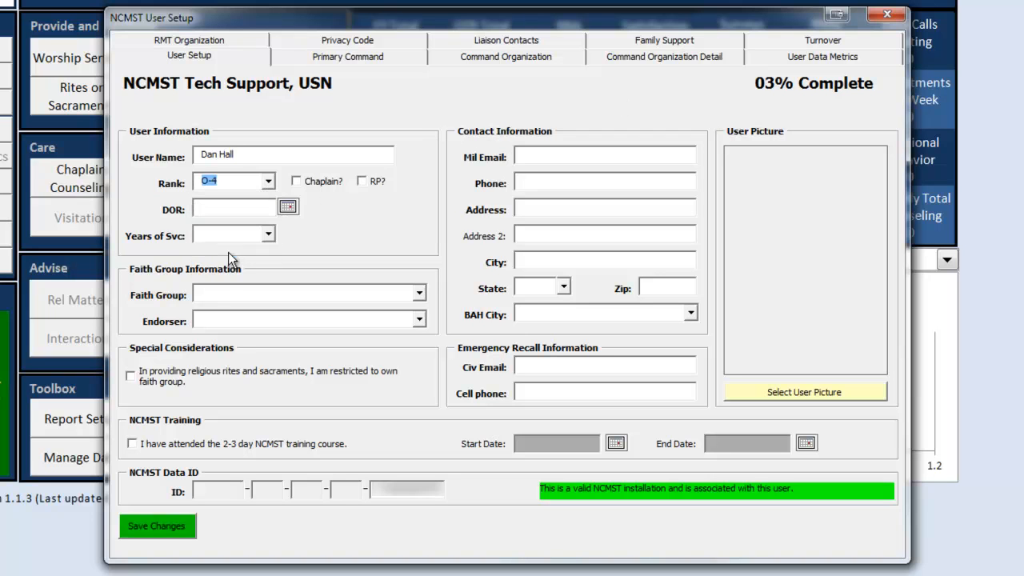
click(297, 182)
Step: Set the date of rank to 7/1/2010 using the calendar
click(287, 208)
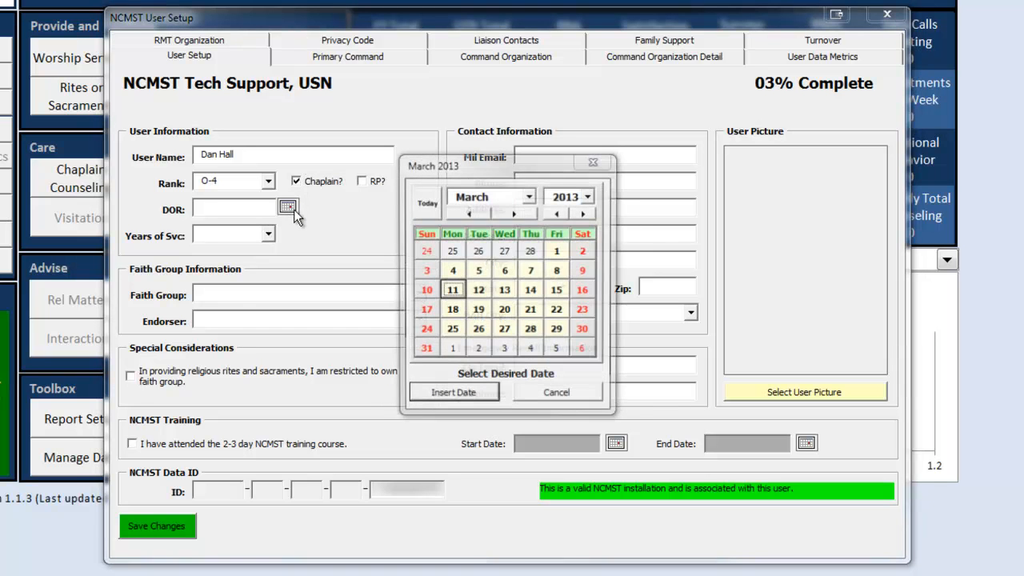
click(468, 215)
click(467, 214)
click(466, 215)
click(467, 214)
click(466, 214)
click(466, 215)
click(466, 215)
click(467, 214)
click(467, 214)
click(512, 215)
click(556, 214)
click(556, 214)
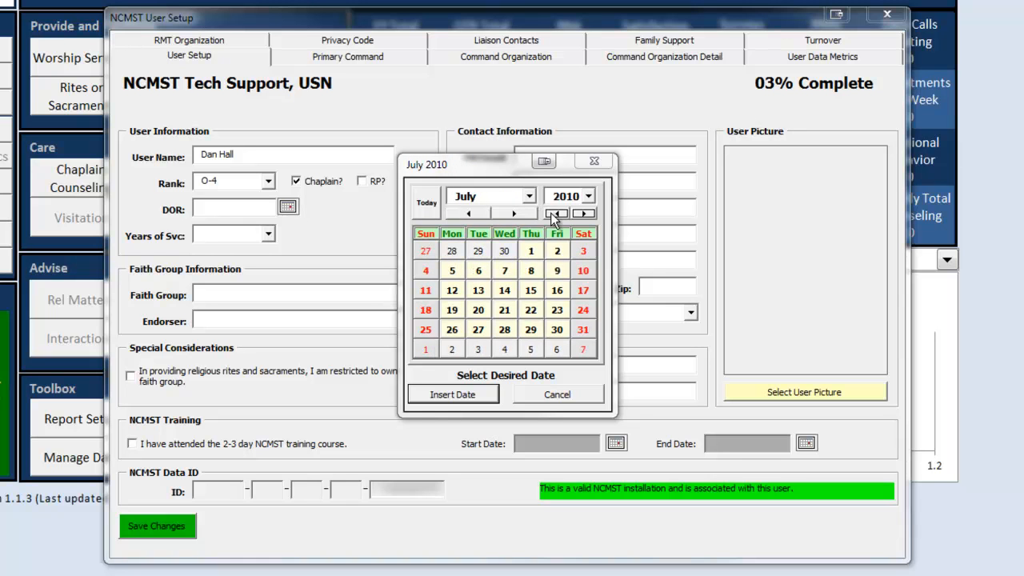
click(531, 251)
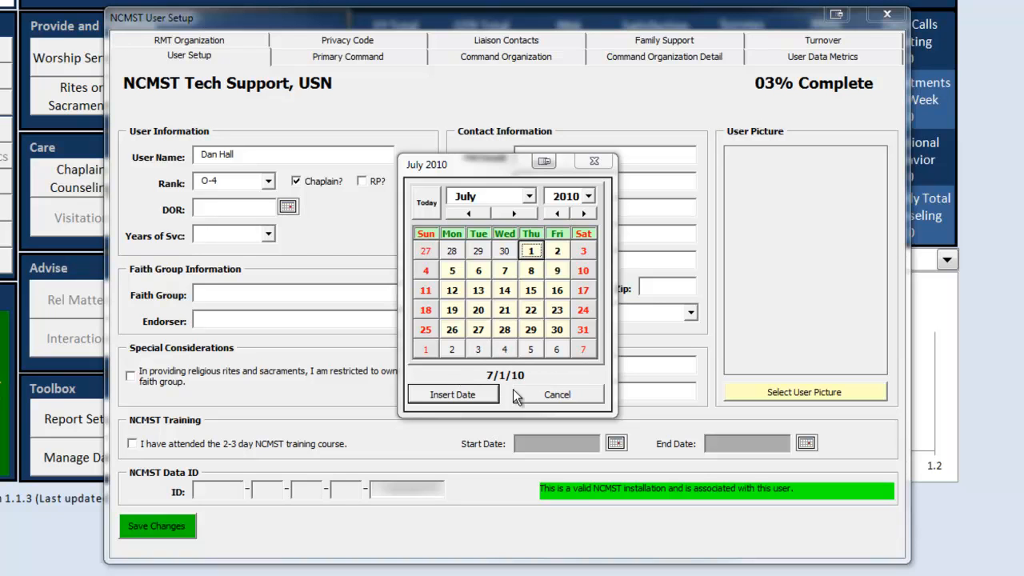
click(468, 394)
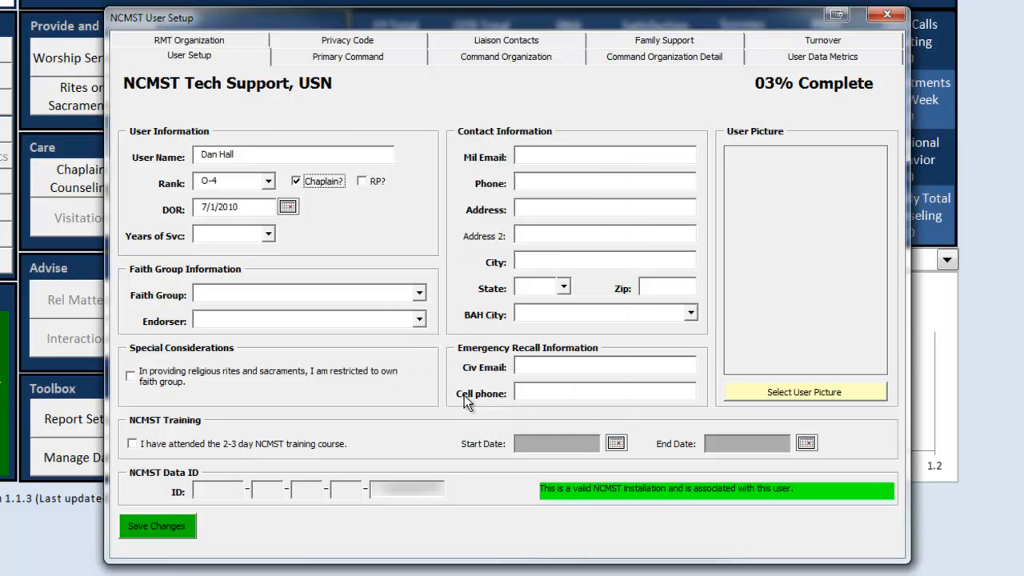
Step: Set Years of Service to Over 18
click(271, 237)
drag(270, 273, 273, 297)
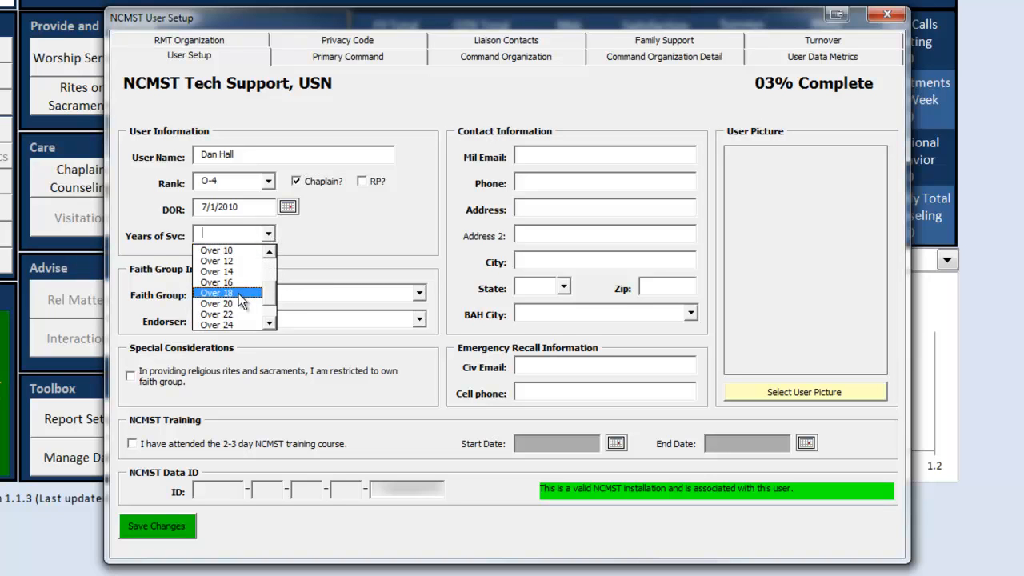
click(239, 294)
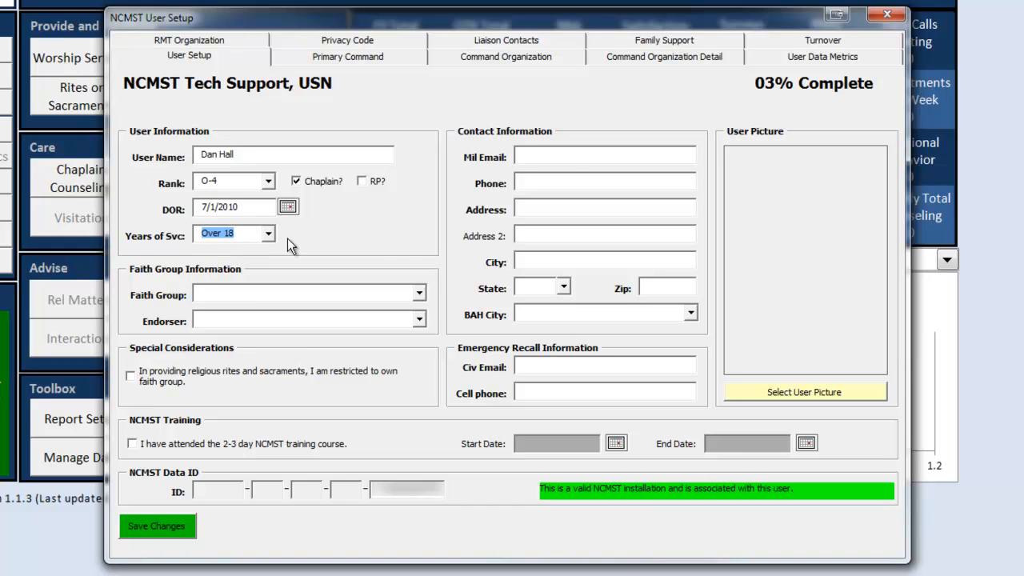
Step: Choose faith group Baptist churches and endorser All Points Baptist Mission, and tick the own-faith-group restriction
click(420, 295)
click(422, 382)
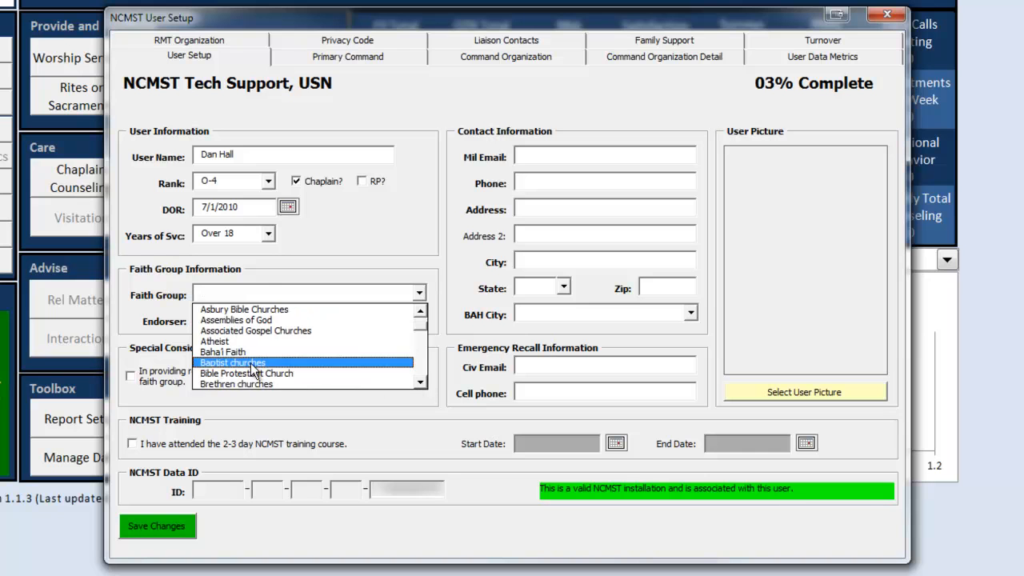
click(251, 364)
click(418, 319)
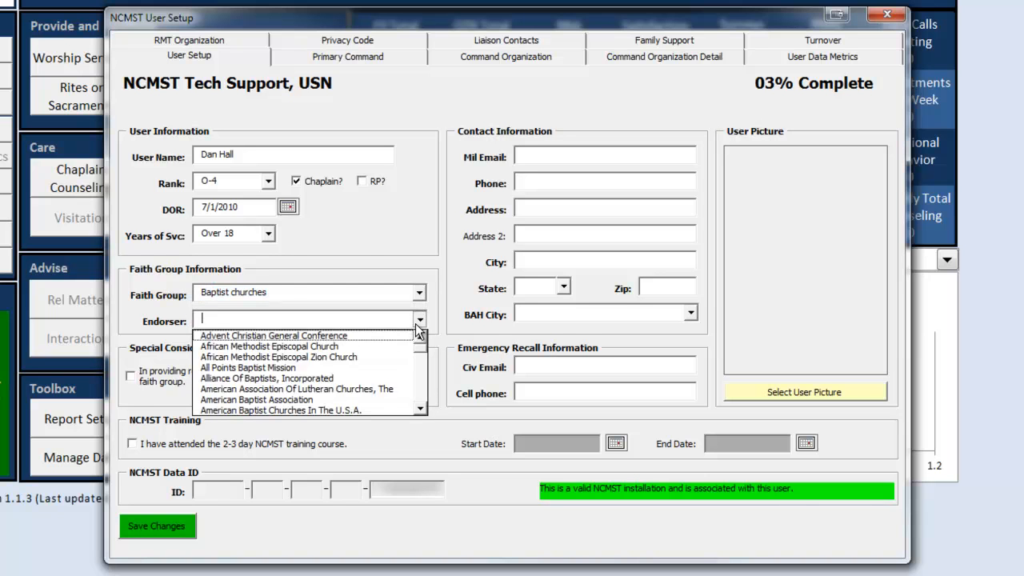
click(347, 370)
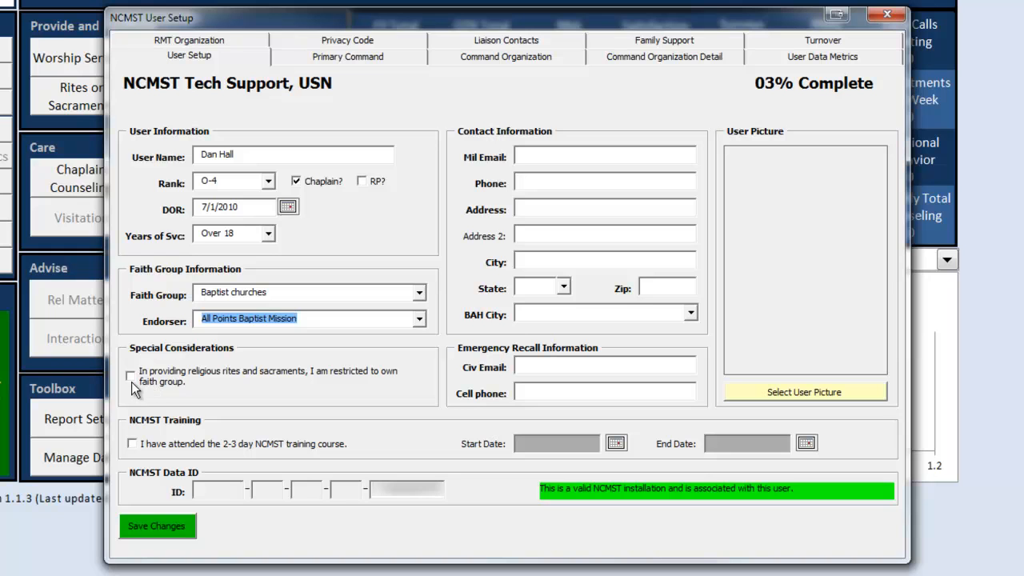
click(130, 379)
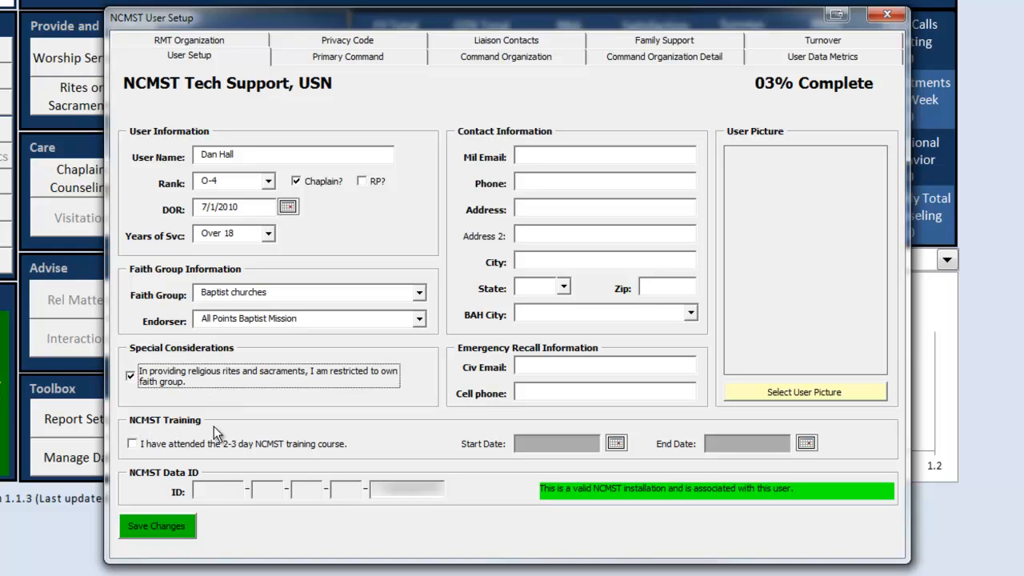
click(543, 158)
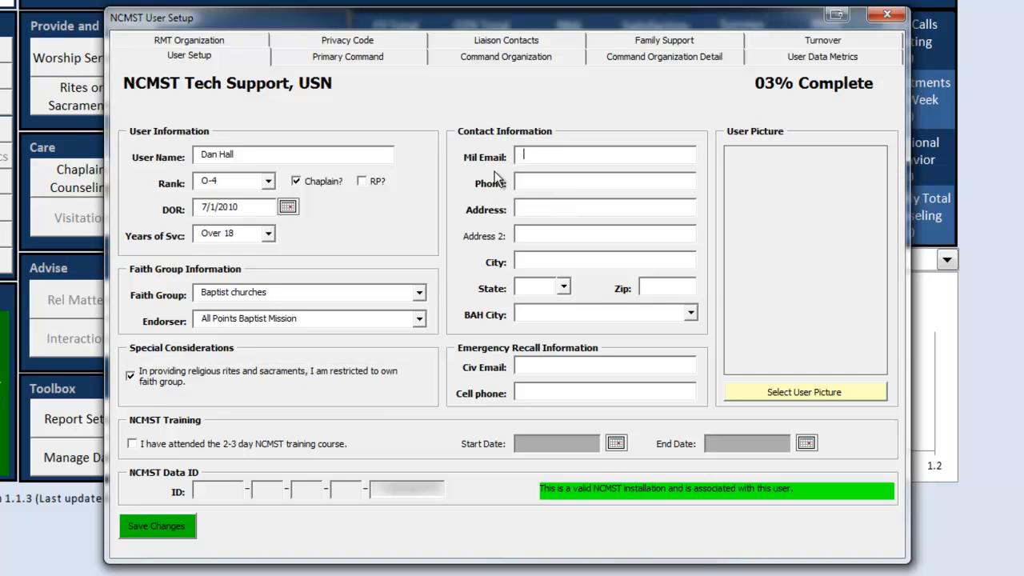
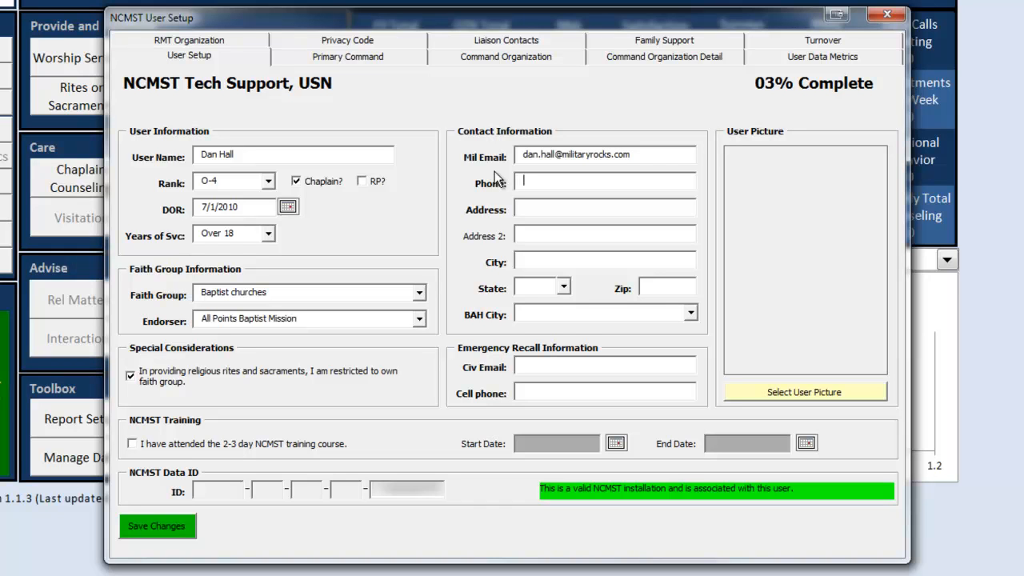
Step: Enter the user's military e-mail address and phone number
text(911-55-1212)
key(Tab)
Step: Fill in the user's street address, city, state and zip code
text(123 Main Street)
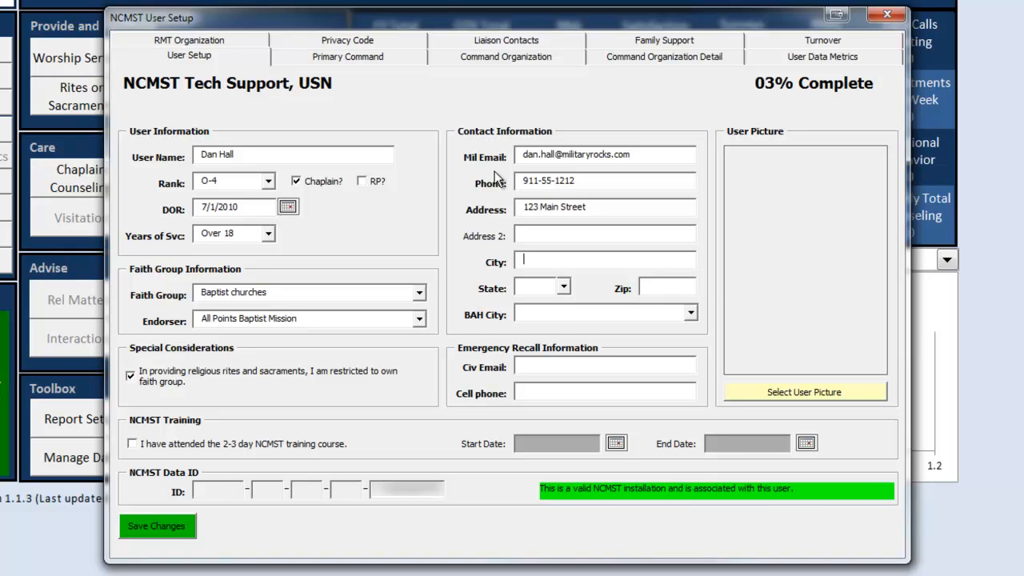
text(Anywhere)
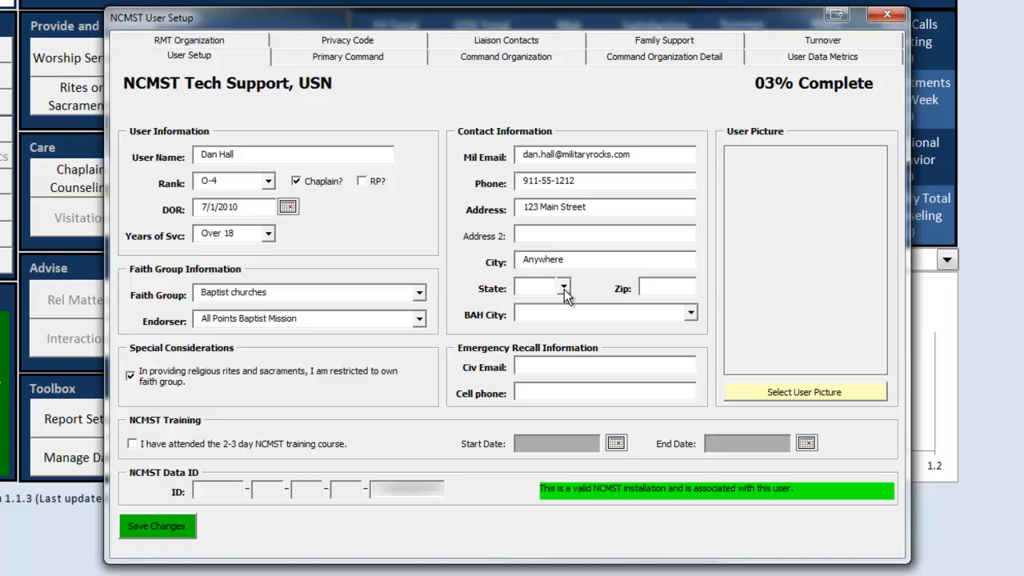
click(563, 289)
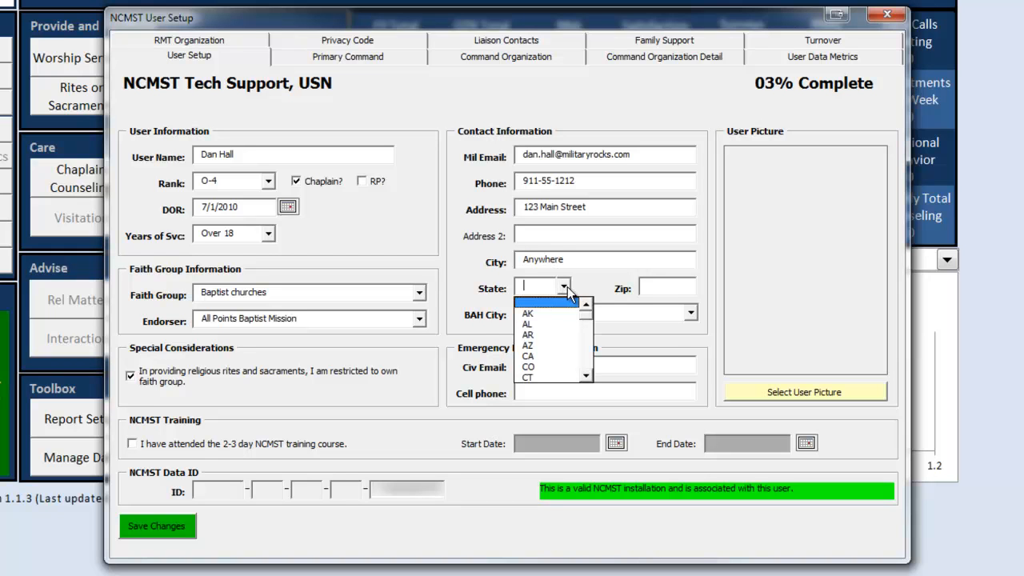
click(588, 375)
drag(590, 375, 592, 376)
click(596, 373)
click(563, 287)
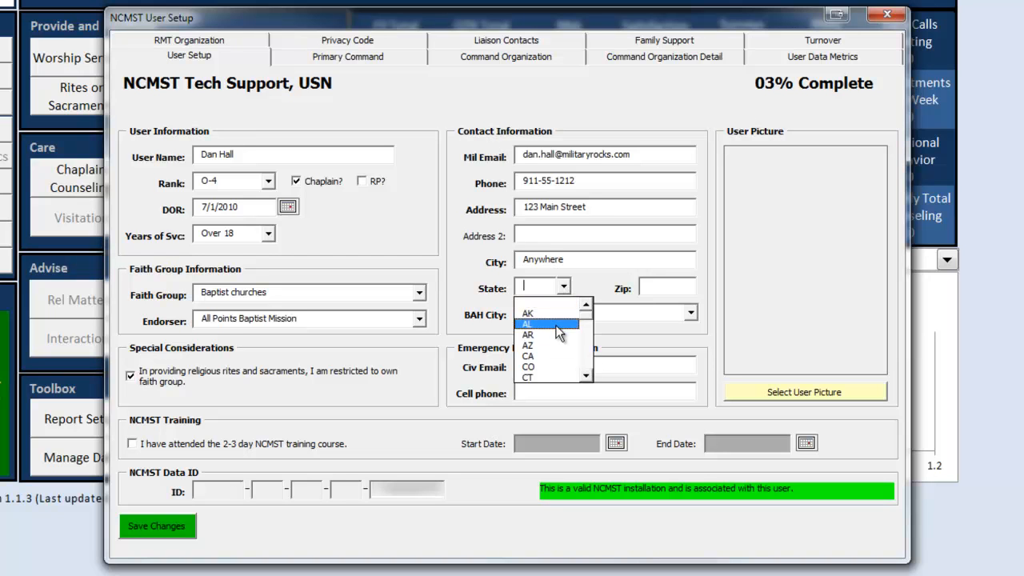
drag(589, 318, 588, 376)
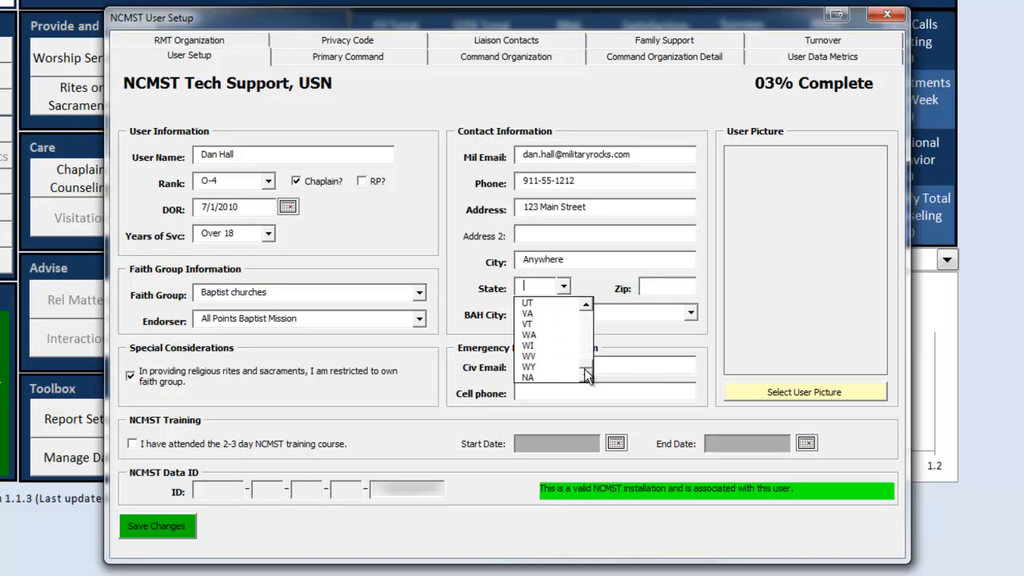
click(556, 316)
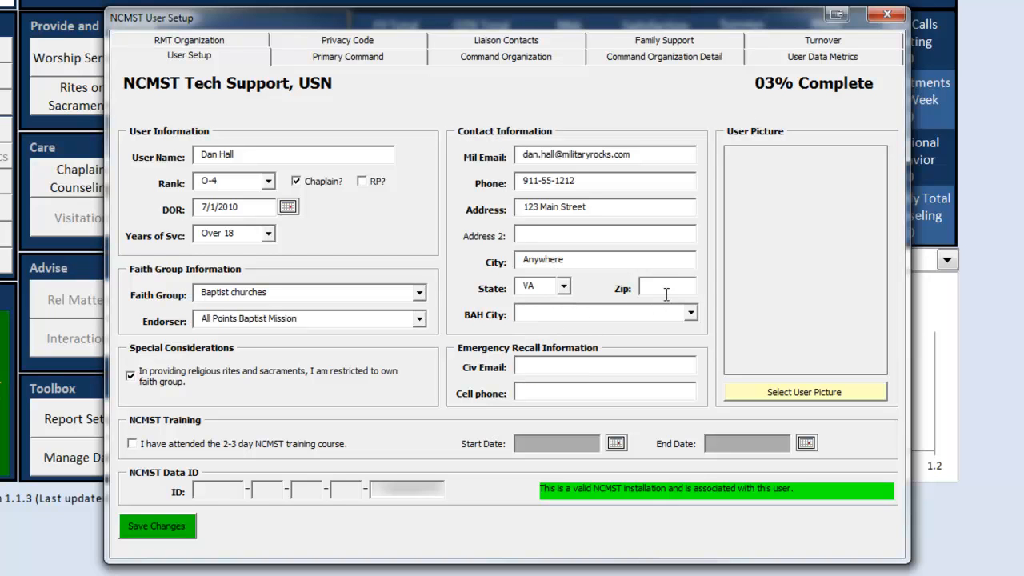
text(23555)
Step: Set the BAH City to NORFOLK/PORTSMOUTH, VA
click(691, 313)
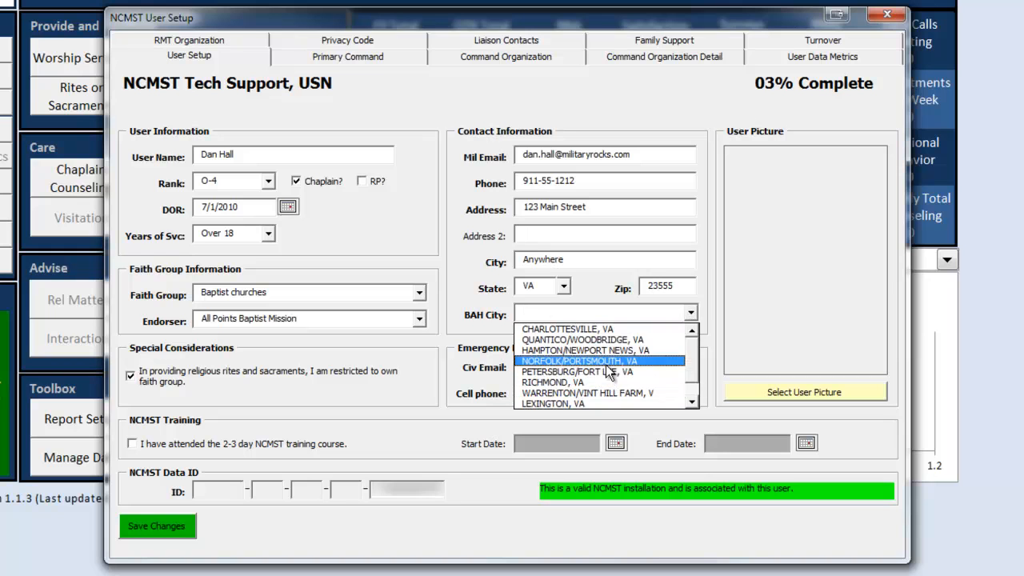
click(607, 363)
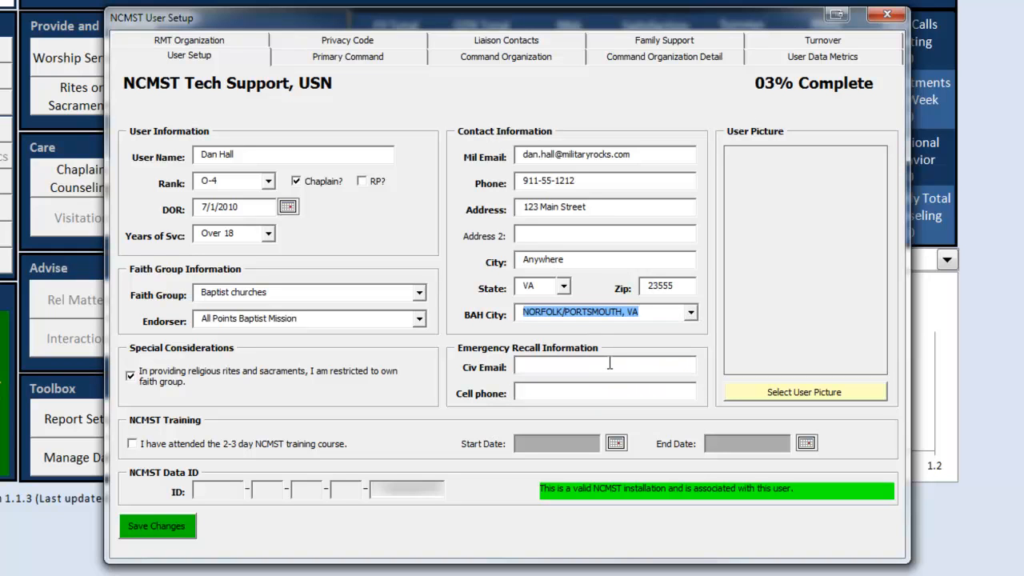
click(549, 368)
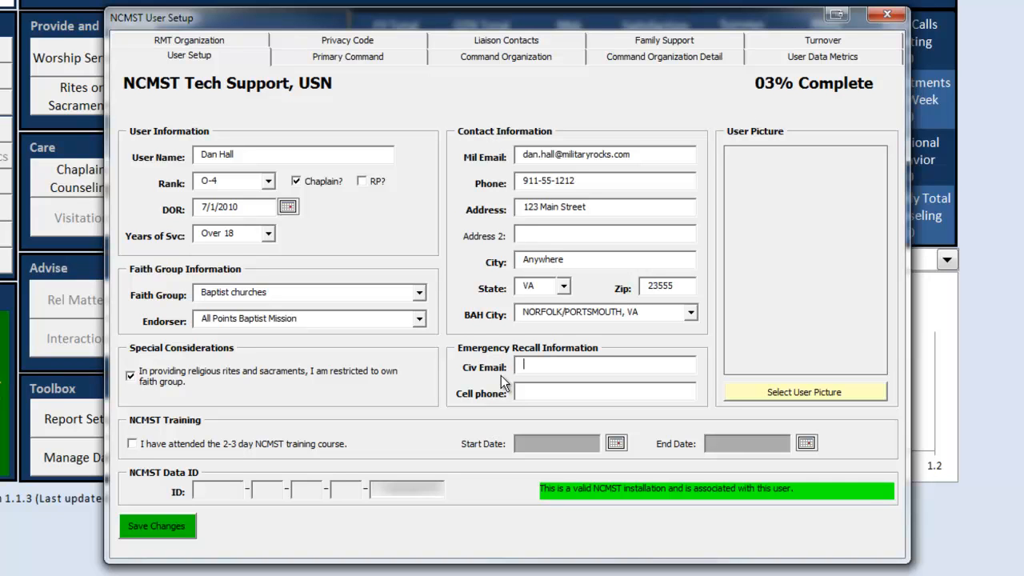
Step: Enter the user's civilian e-mail and cell phone number, then save the changes
key(Tab)
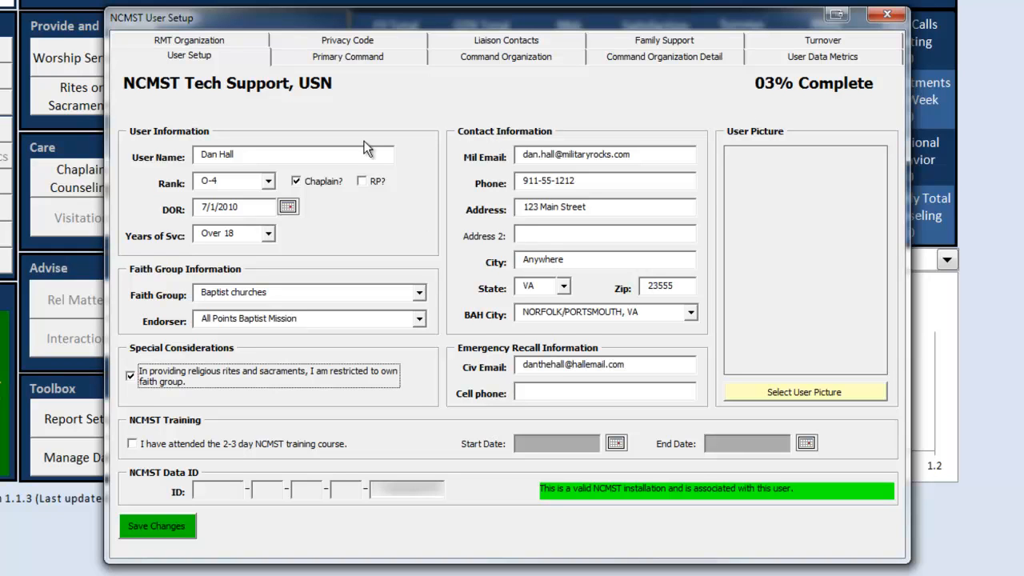
click(534, 392)
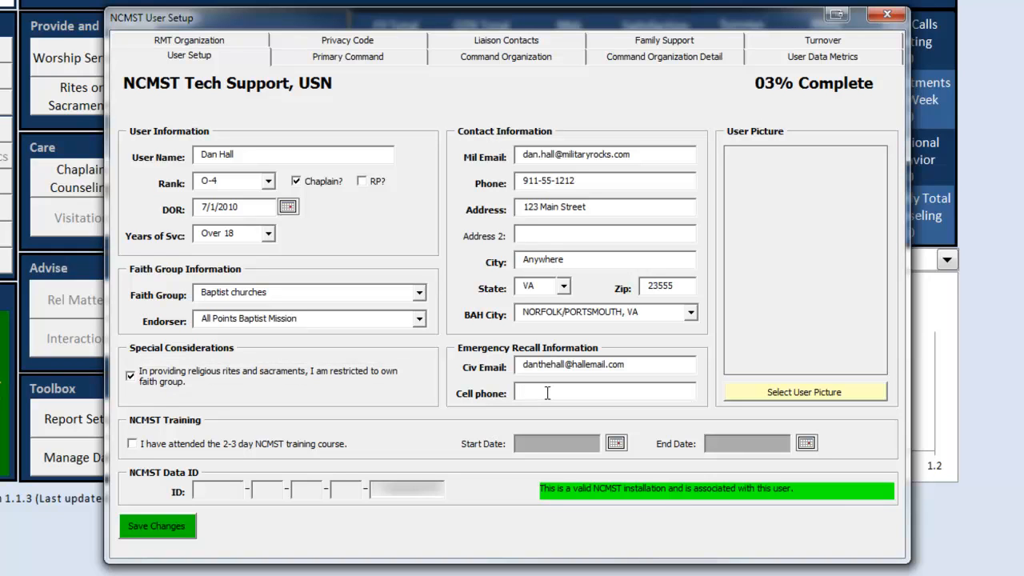
text(911-555-1111)
click(171, 529)
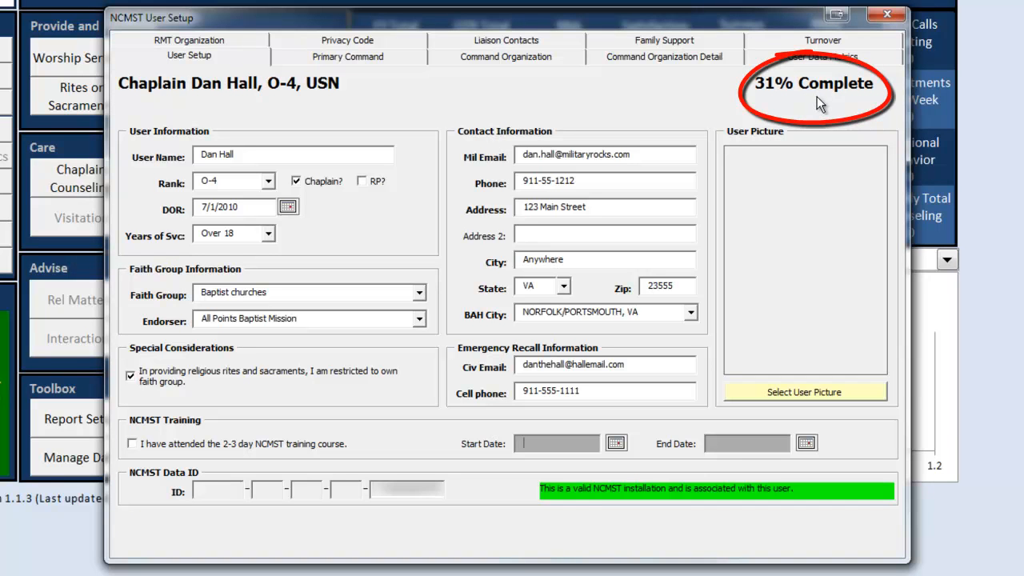
click(318, 64)
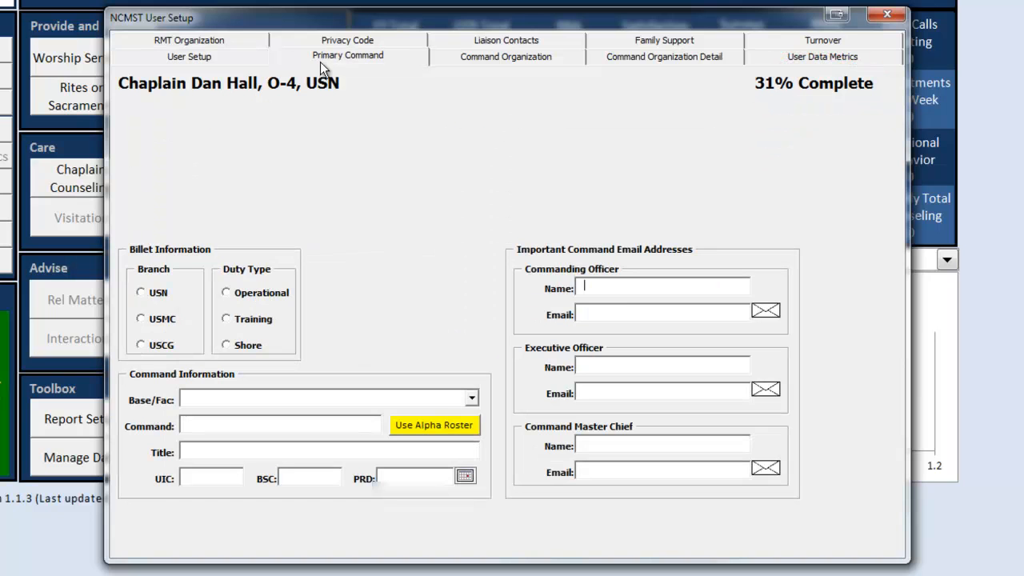
Step: Record the primary command as USN, Shore duty, with base/facility OPNAV
click(140, 296)
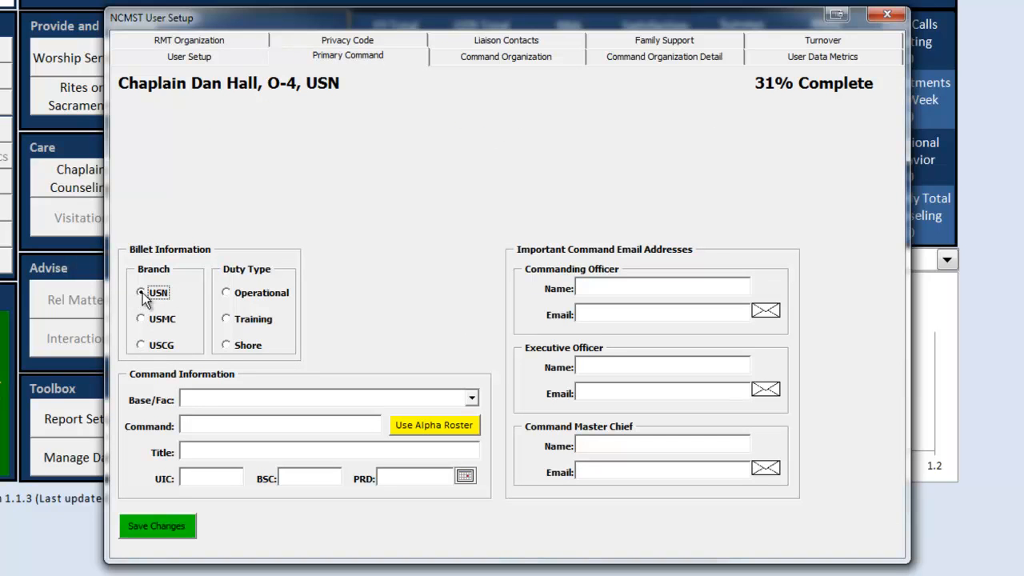
click(226, 346)
click(221, 399)
text(Op)
key(BackSpace)
text(PNAV)
Step: Pick NH YOKOSUKA JA from the alpha roster, filling in UIC 68292
click(443, 428)
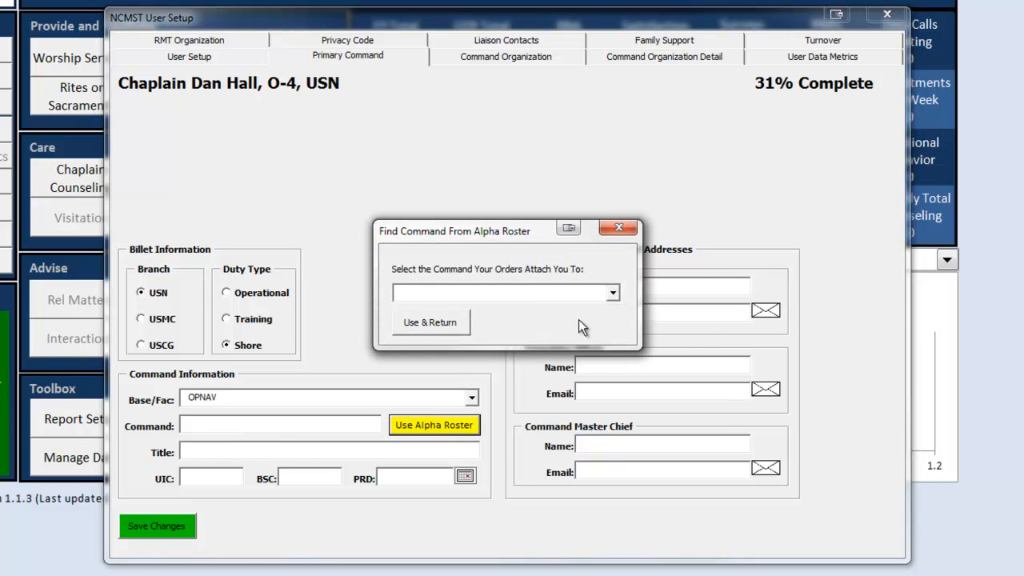
click(613, 293)
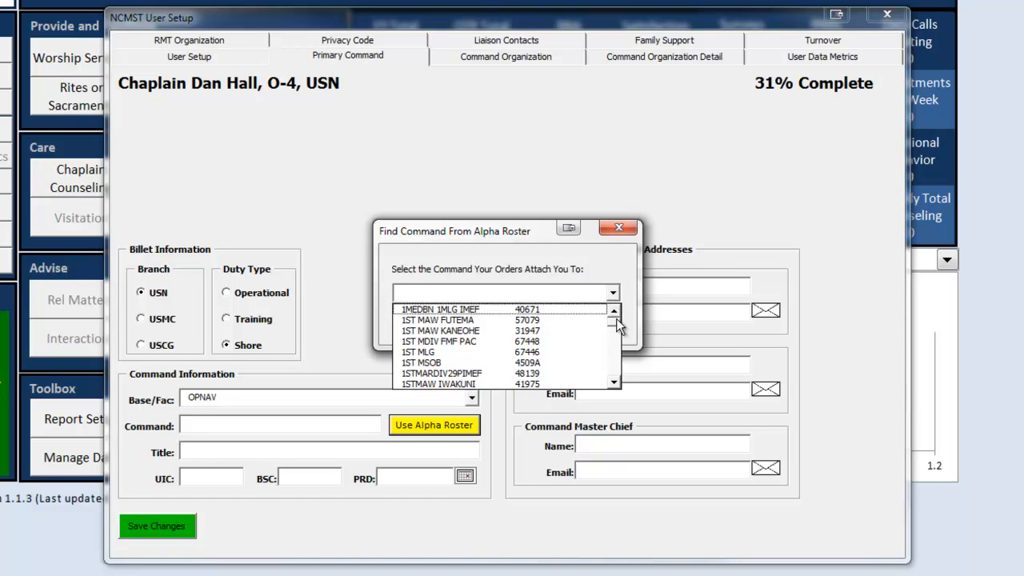
drag(616, 323, 615, 356)
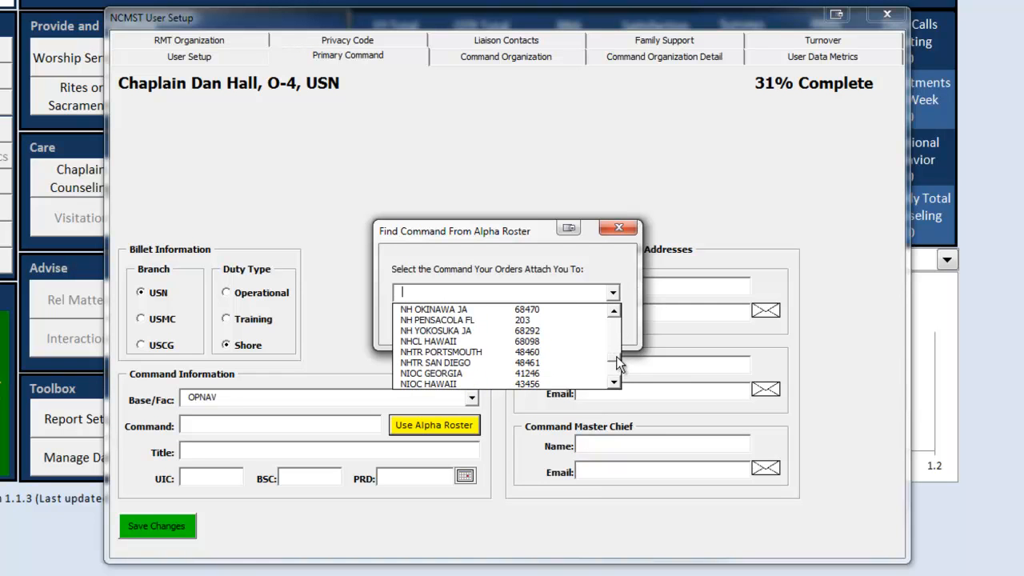
click(475, 330)
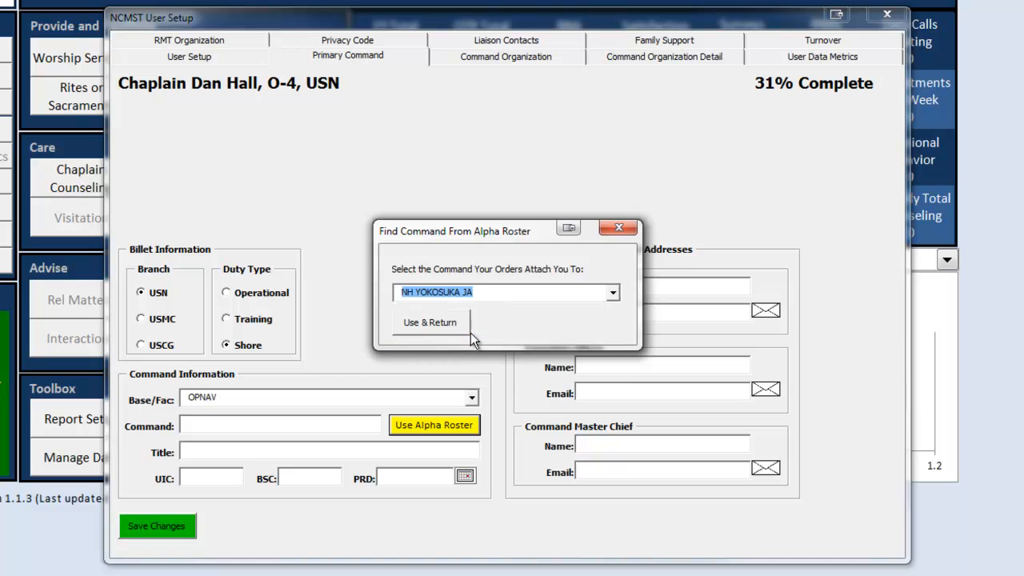
click(430, 324)
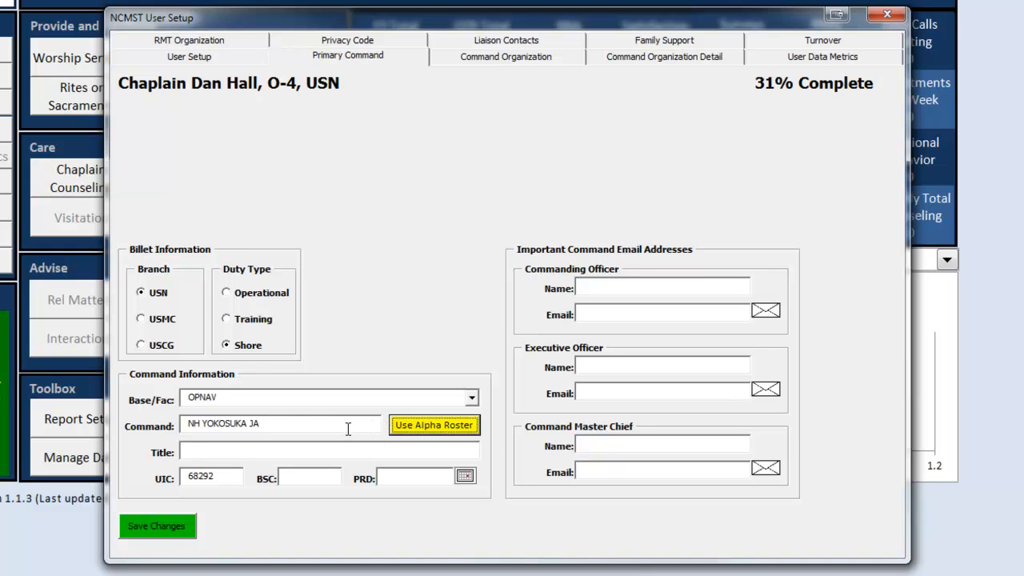
Step: Change the command to Chief of Chaplains, title Metrics and Communications, and BSC 1
drag(218, 423, 184, 416)
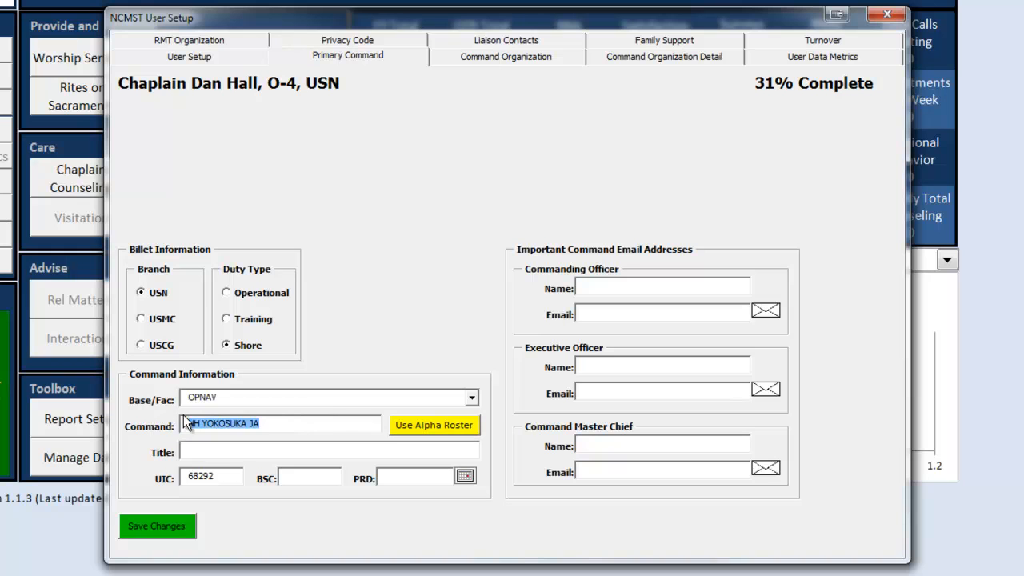
text(Sype)
text( i)
text( of Chapla)
text(ins)
key(Tab)
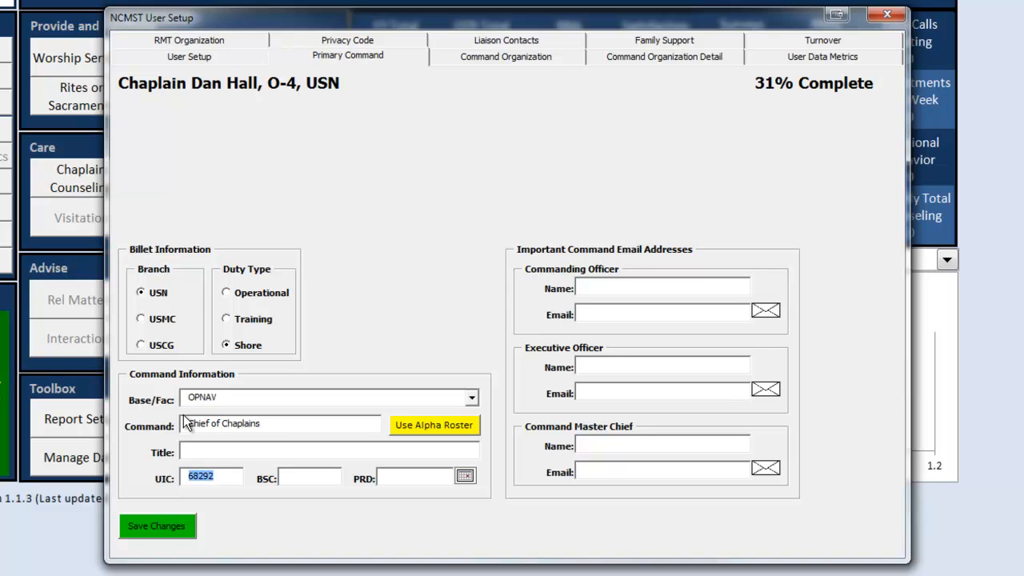
click(232, 450)
text(Metrics and Communications)
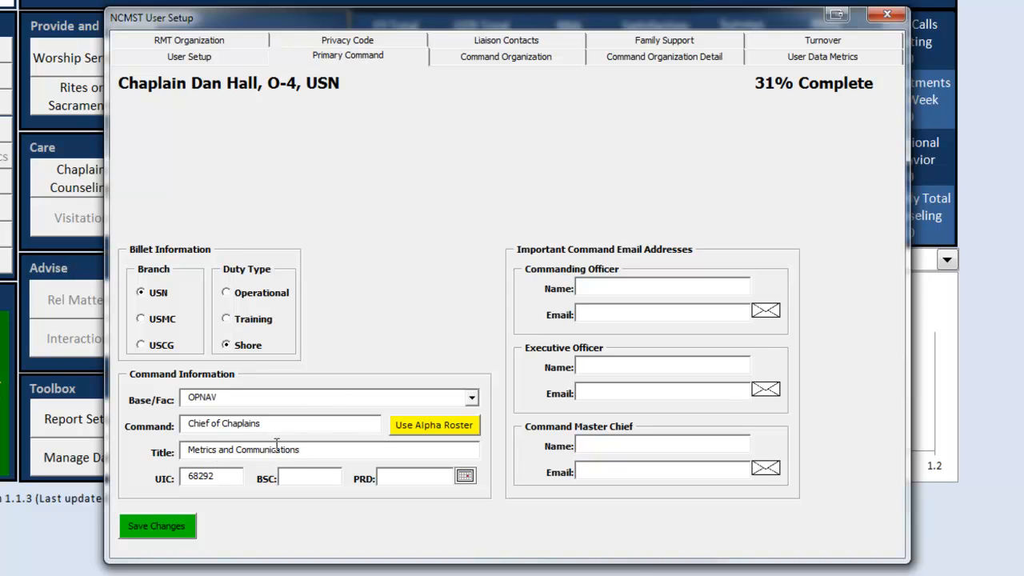
click(289, 480)
text(1)
Step: Set the PRD to 8/11/2014 using the calendar
click(464, 476)
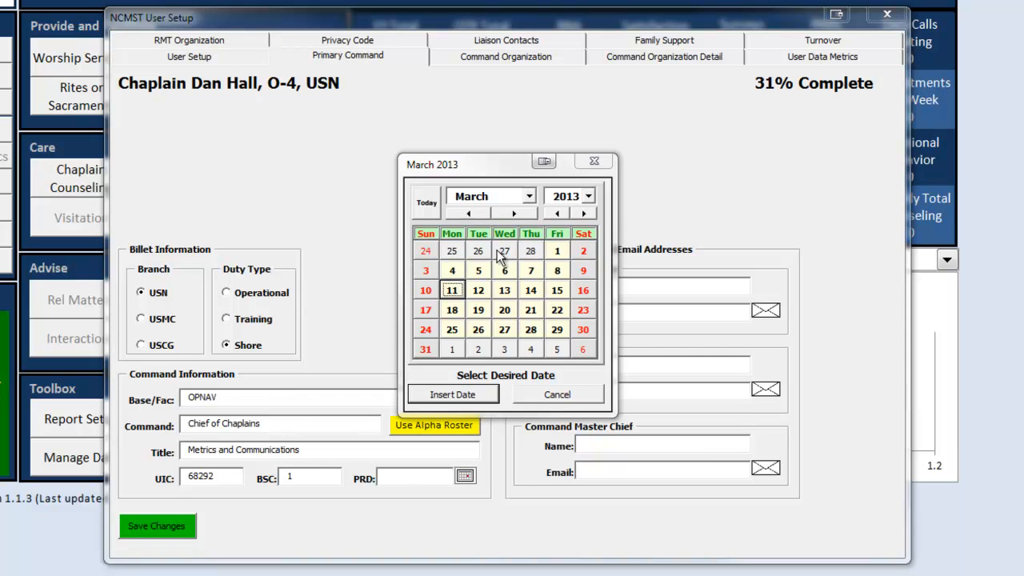
click(583, 214)
click(529, 213)
click(532, 213)
click(531, 214)
click(532, 213)
click(532, 214)
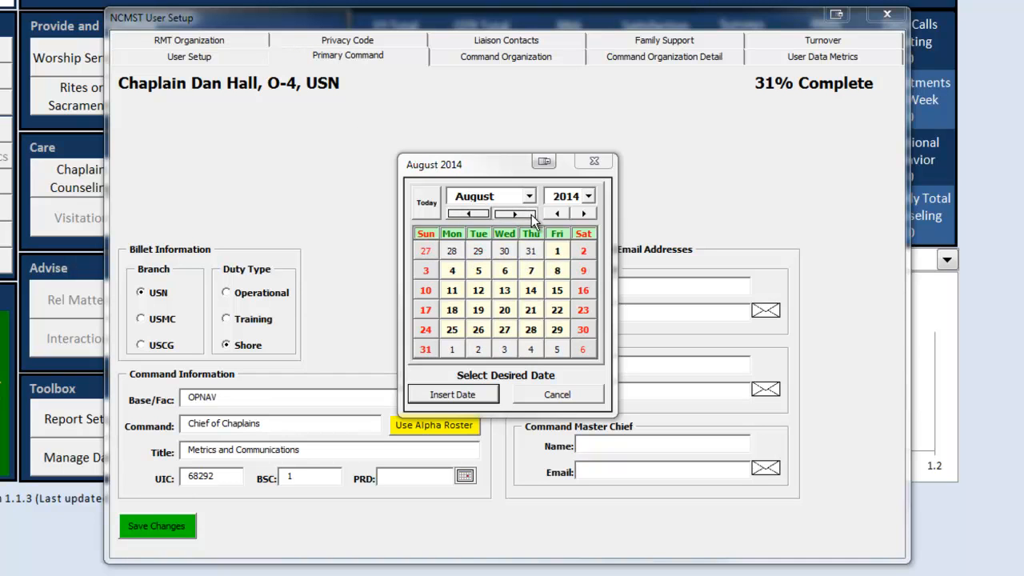
click(452, 291)
click(440, 392)
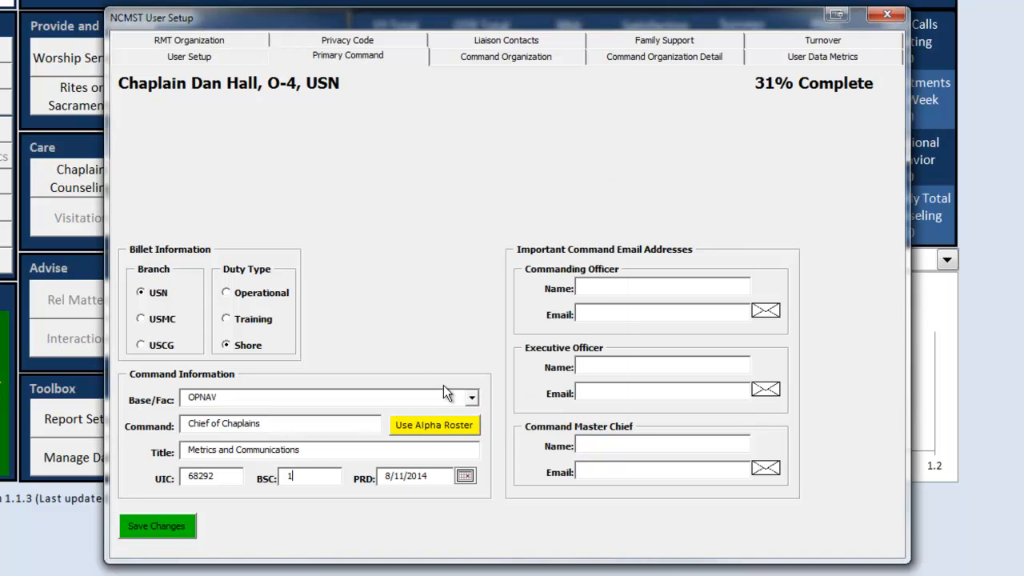
click(601, 288)
Step: Enter the commanding officer's and executive officer's names and e-mail addresses
text(John Paul Jones)
key(Tab)
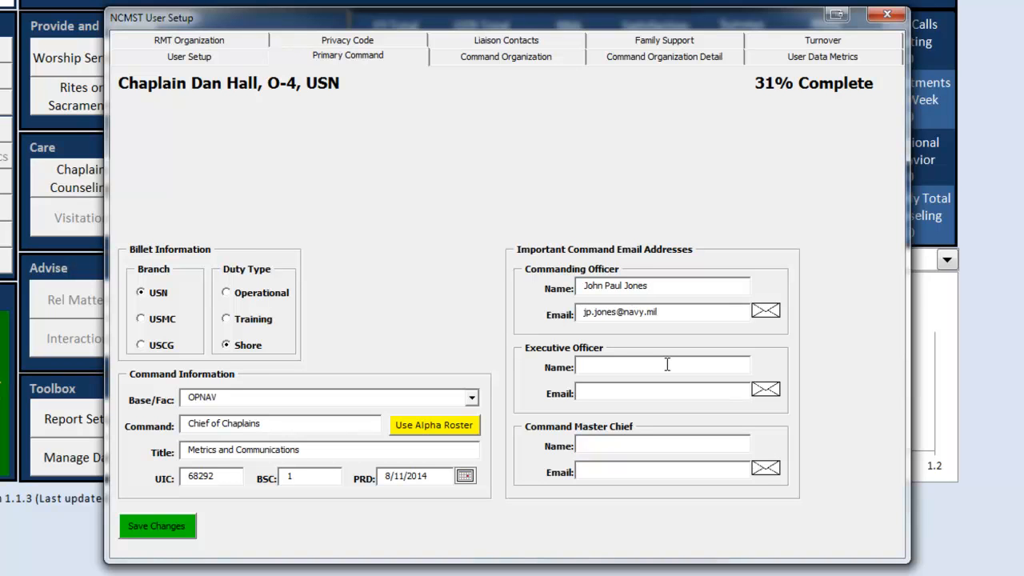
click(624, 364)
text(William B)
text(ylgh)
key(BackSpace)
key(BackSpace)
key(BackSpace)
text(ligh)
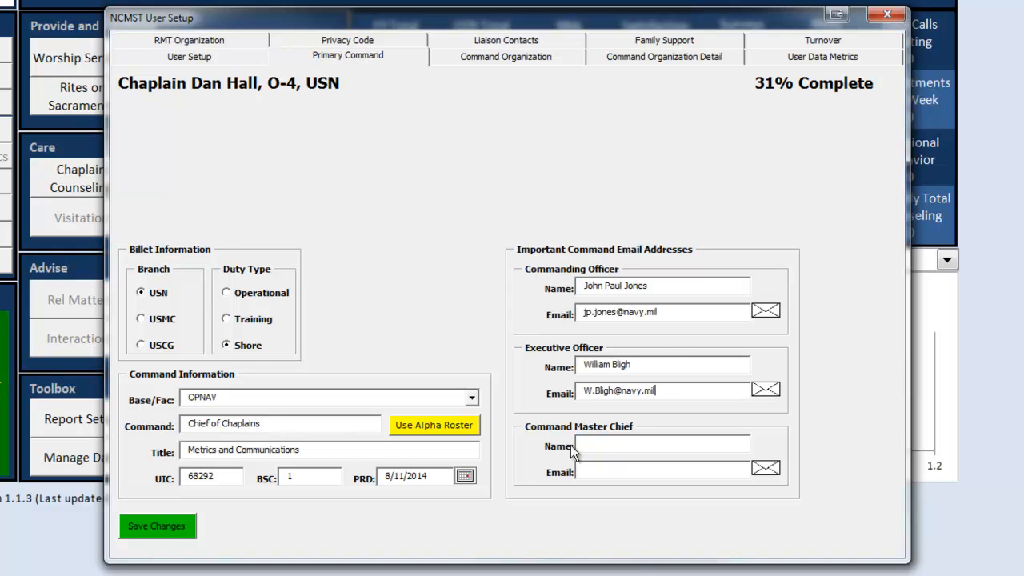
Step: Add the command master chief's name and e-mail, and save the command details
click(596, 445)
text(Master Chief)
click(599, 473)
text(M)
key(BackSpace)
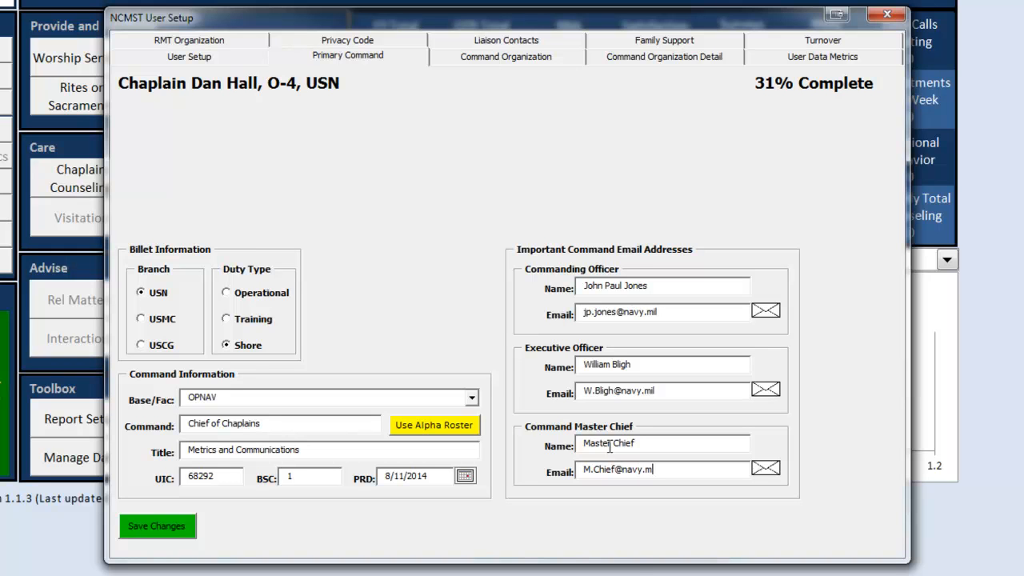
click(166, 529)
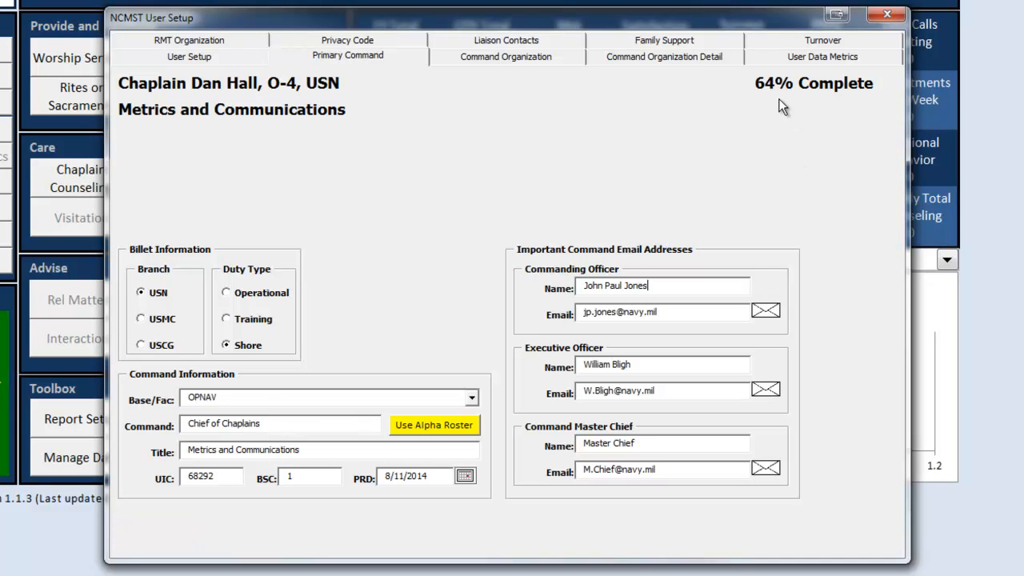
click(524, 59)
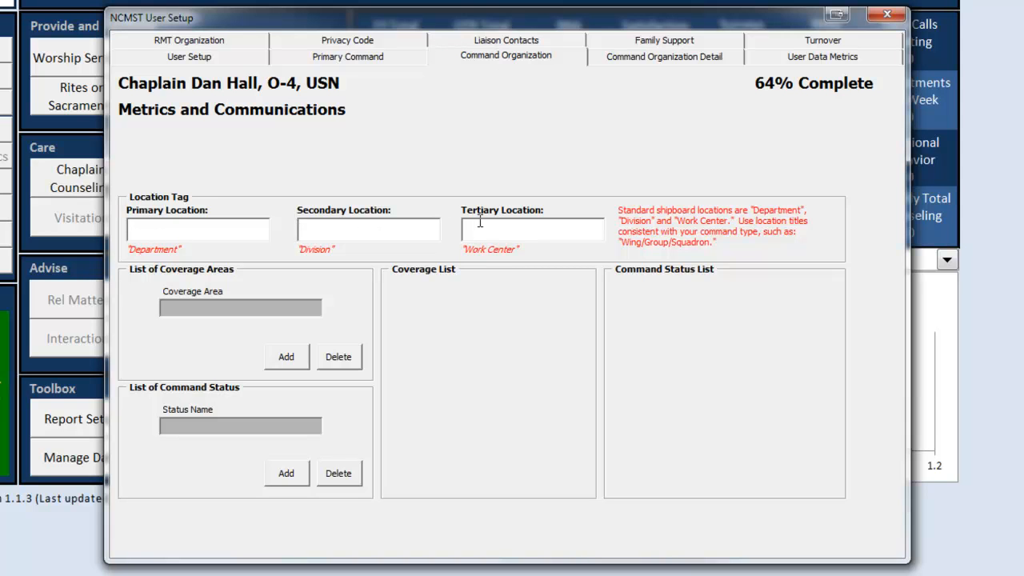
Step: Enter location tags Department, Division and Work Center, save them, and view Command Organization Detail
click(197, 227)
text(Department)
key(Tab)
text(Division)
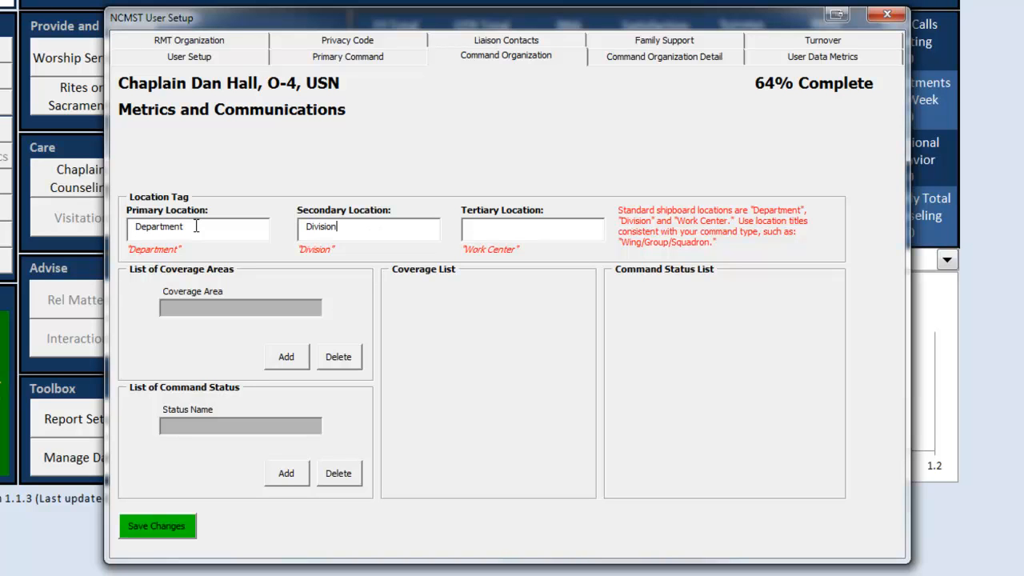
key(Tab)
text(Work Center)
click(168, 534)
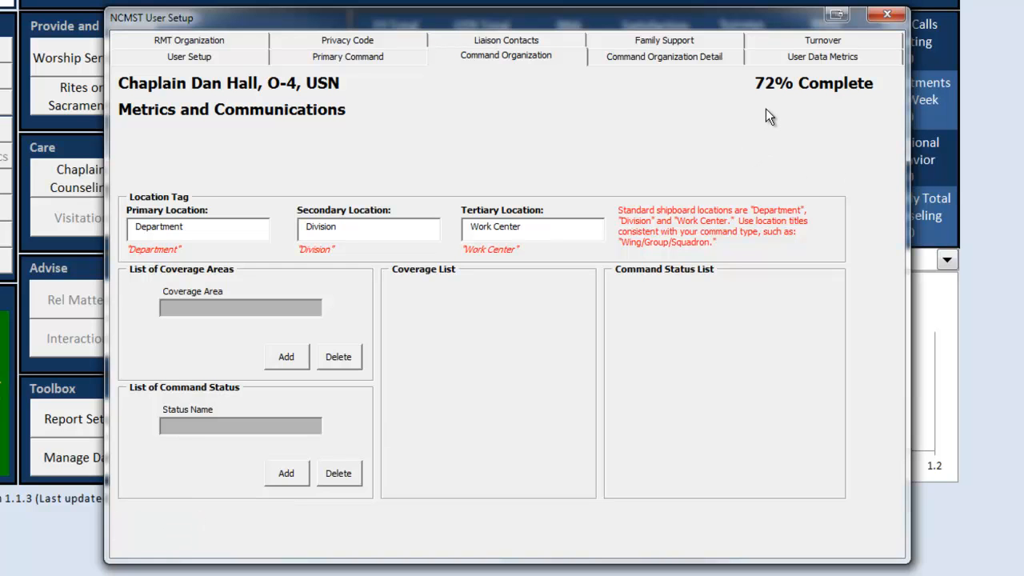
click(640, 58)
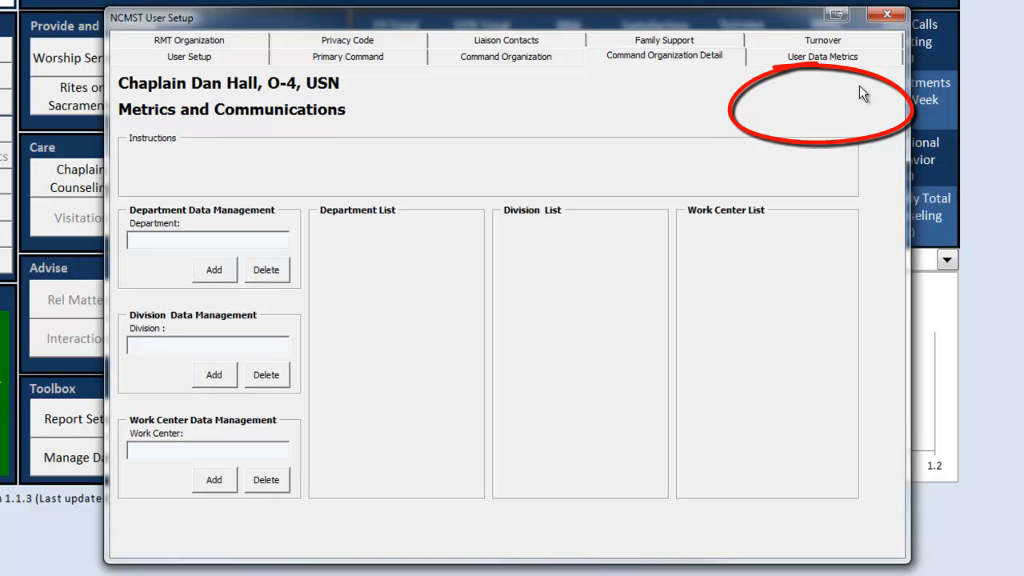
click(495, 60)
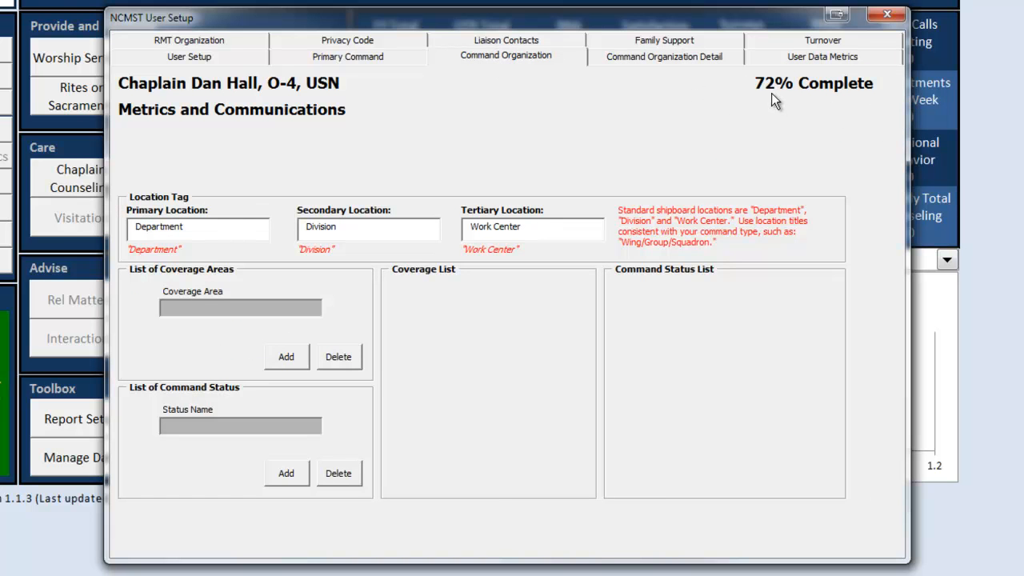
click(645, 57)
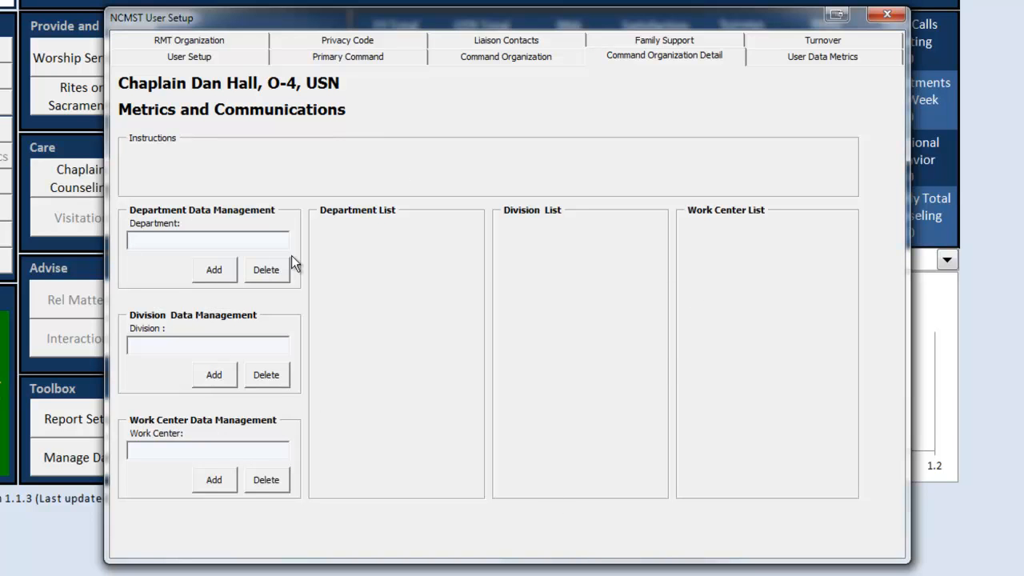
click(470, 63)
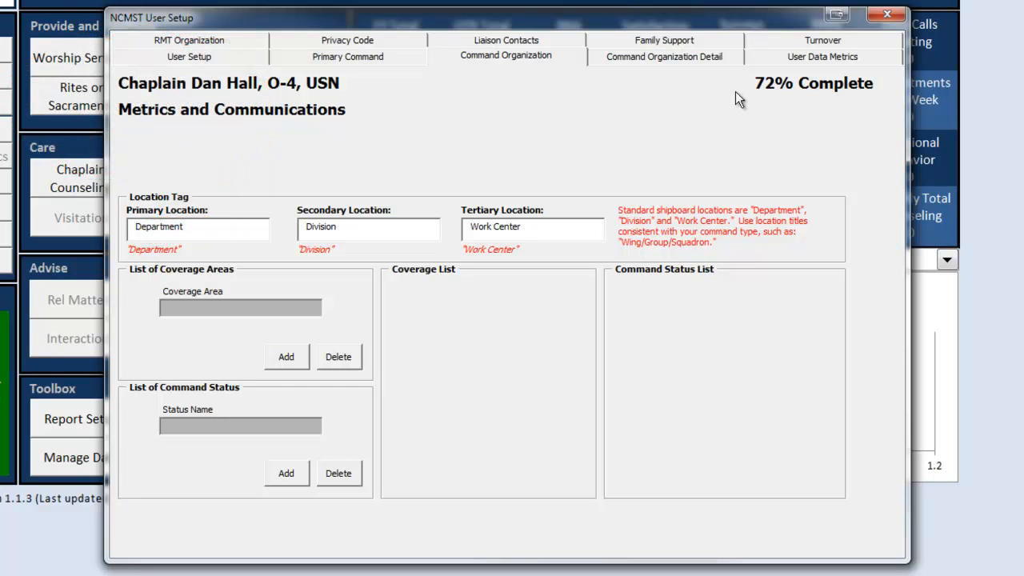
Step: Review the missing setup elements behind the 72% Complete label, then go to User Data Metrics
click(789, 84)
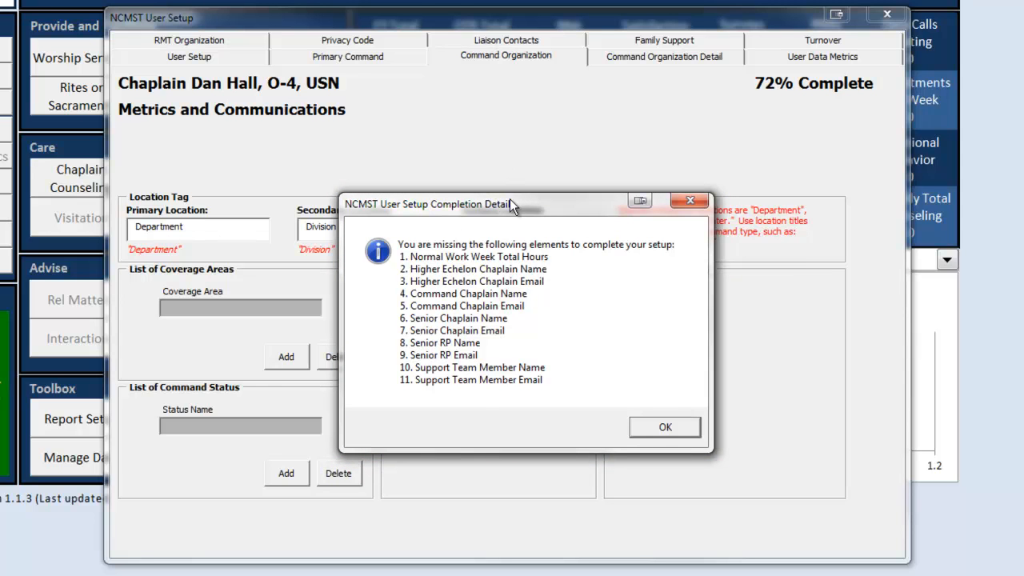
click(664, 431)
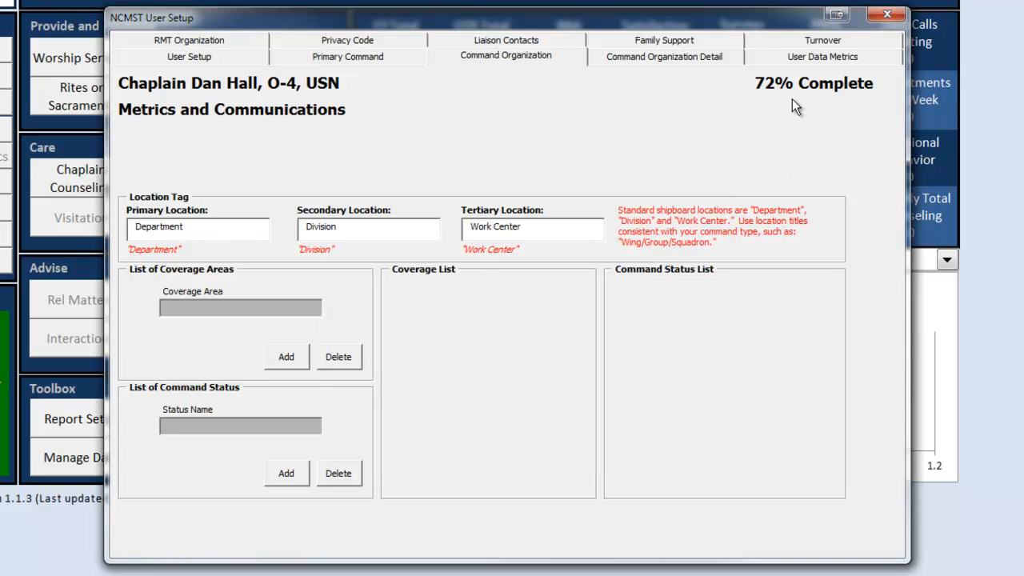
click(787, 60)
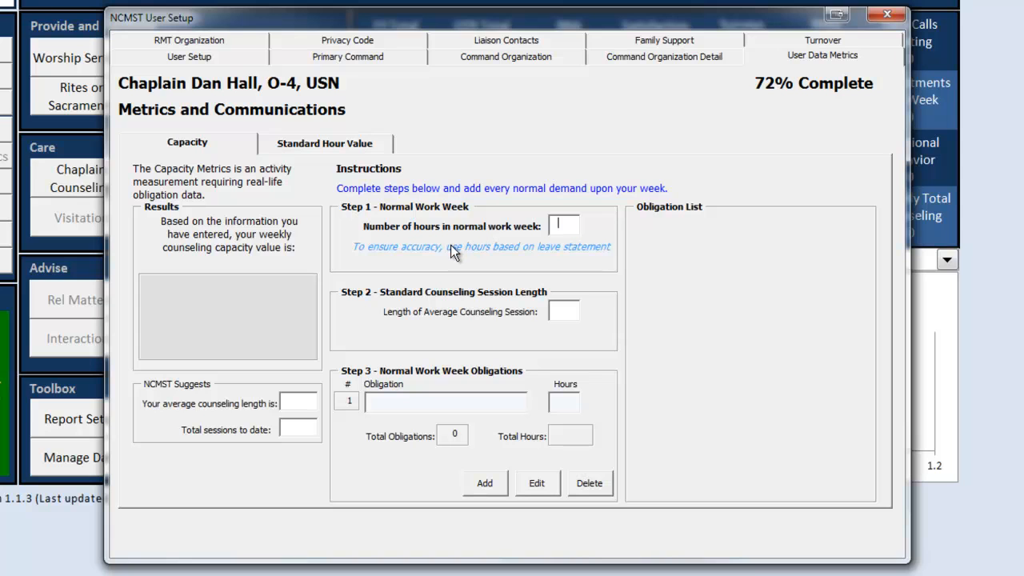
Step: Enter 40 as the number of hours in the normal work week
text(40)
Step: Set the average counseling session length to 1 and save it with the 40-hour work week
click(550, 316)
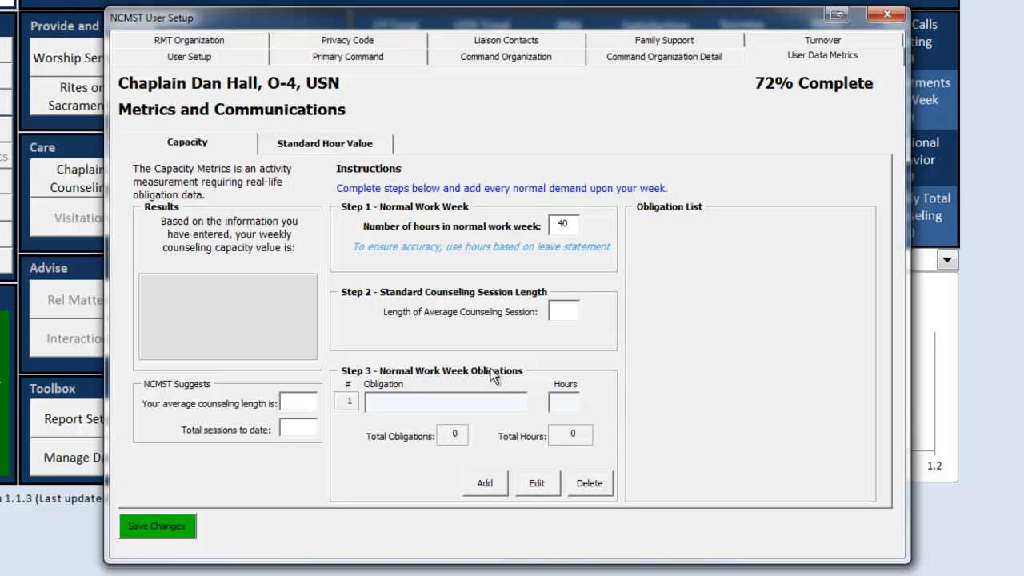
text(.5)
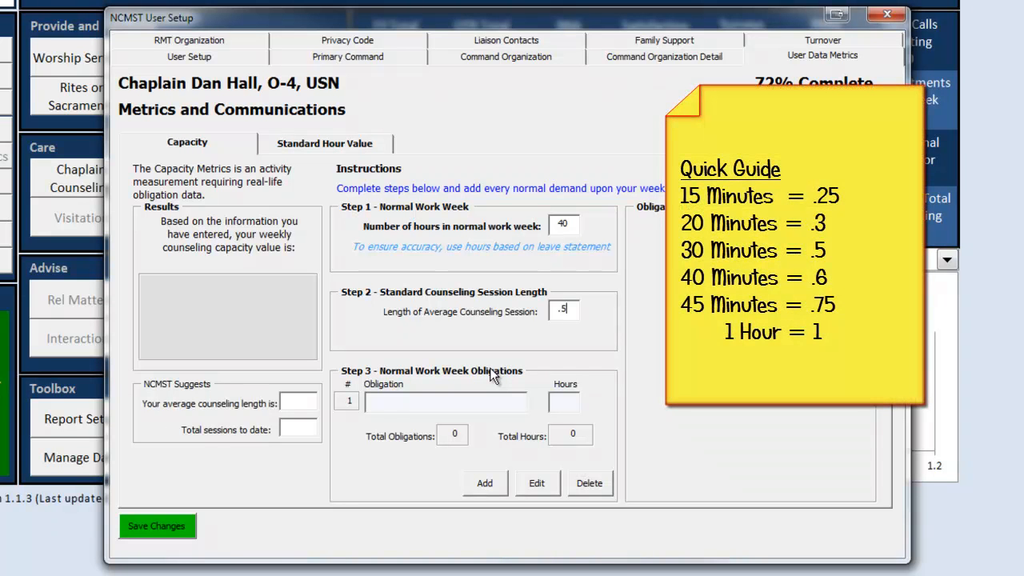
key(BackSpace)
text(75)
key(BackSpace)
key(BackSpace)
key(BackSpace)
text(1)
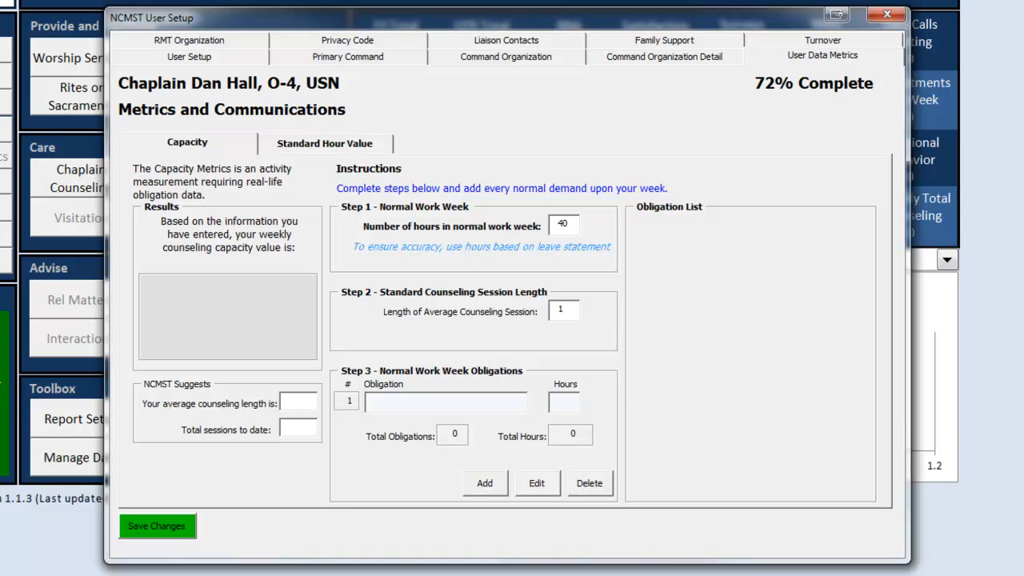
click(164, 527)
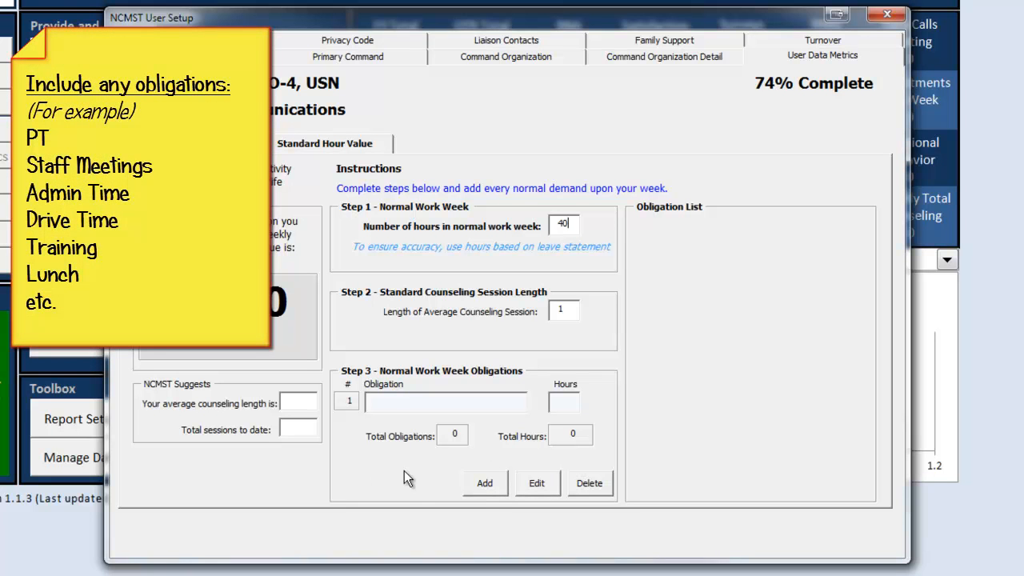
Step: Add a 1.5-hour Staff Meeting weekly obligation and save the changes
click(481, 485)
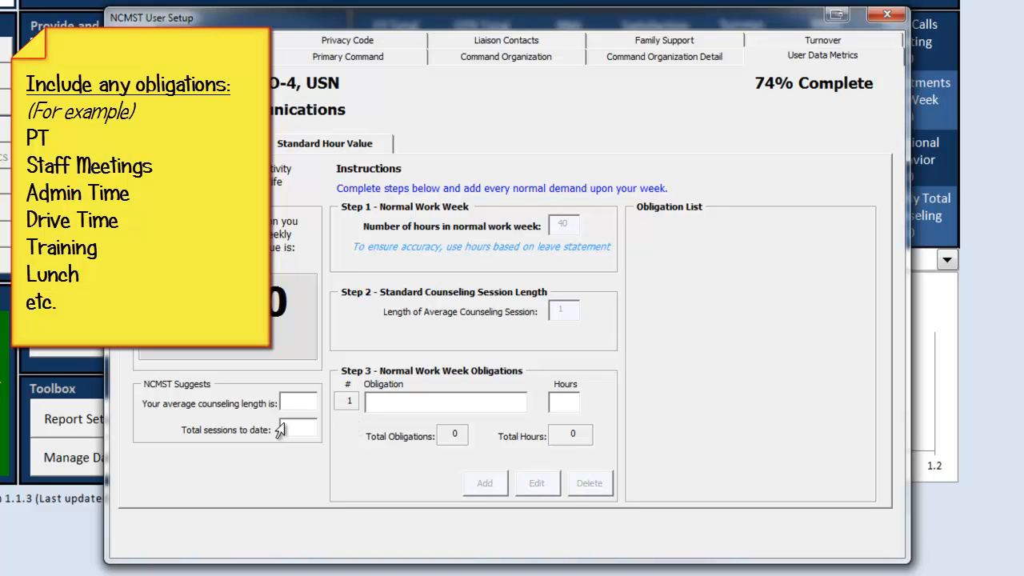
text(Staff Meeting)
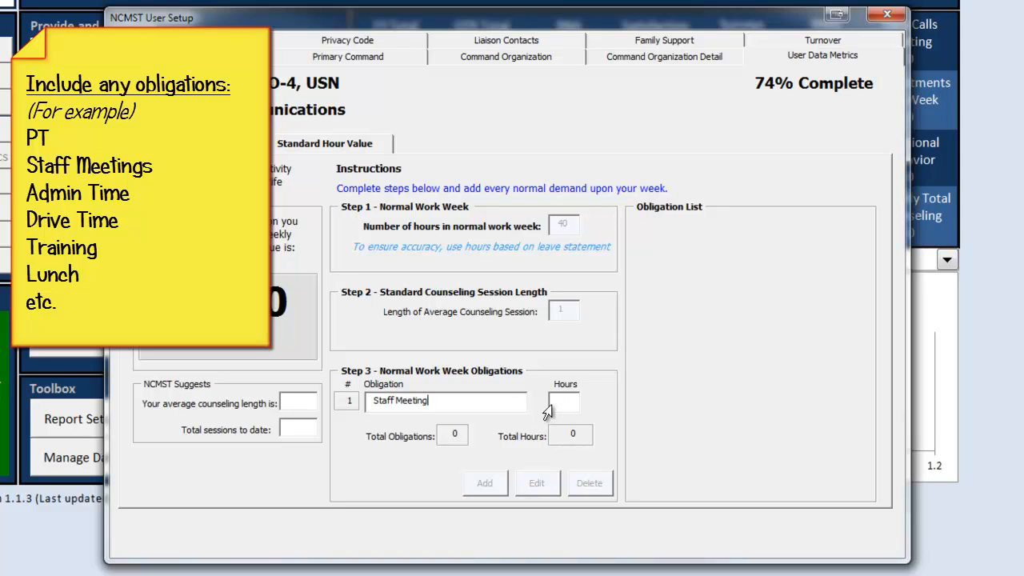
click(560, 402)
text(1.5)
key(Return)
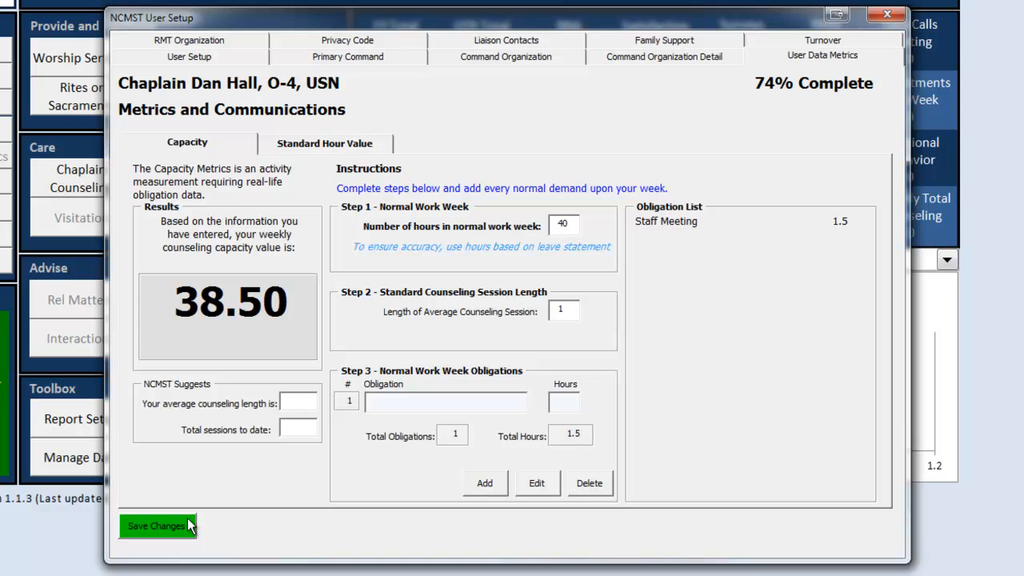
click(181, 531)
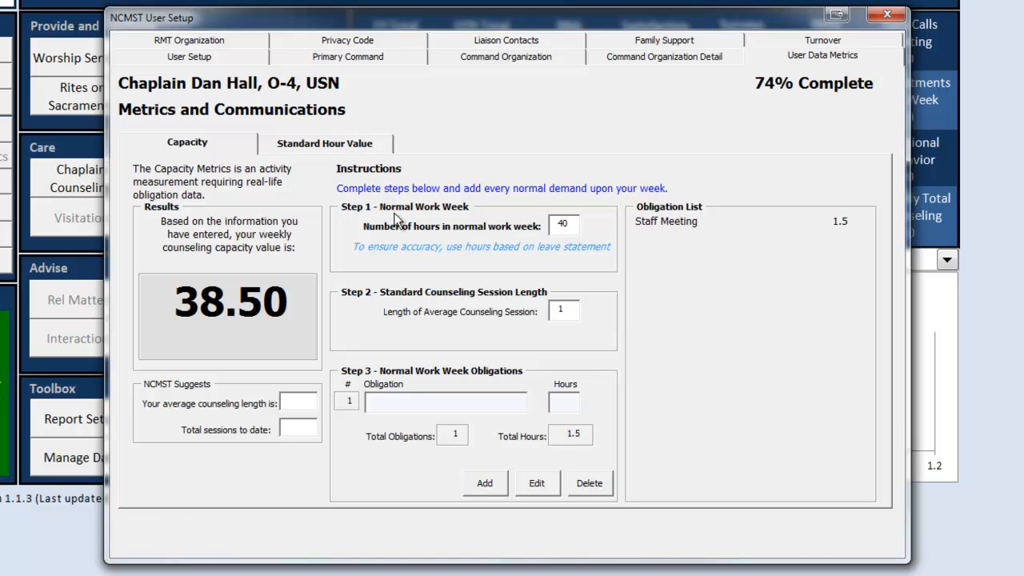
Step: Go to RMT Organization's Important Chaplain Corps Contact Information section
click(191, 45)
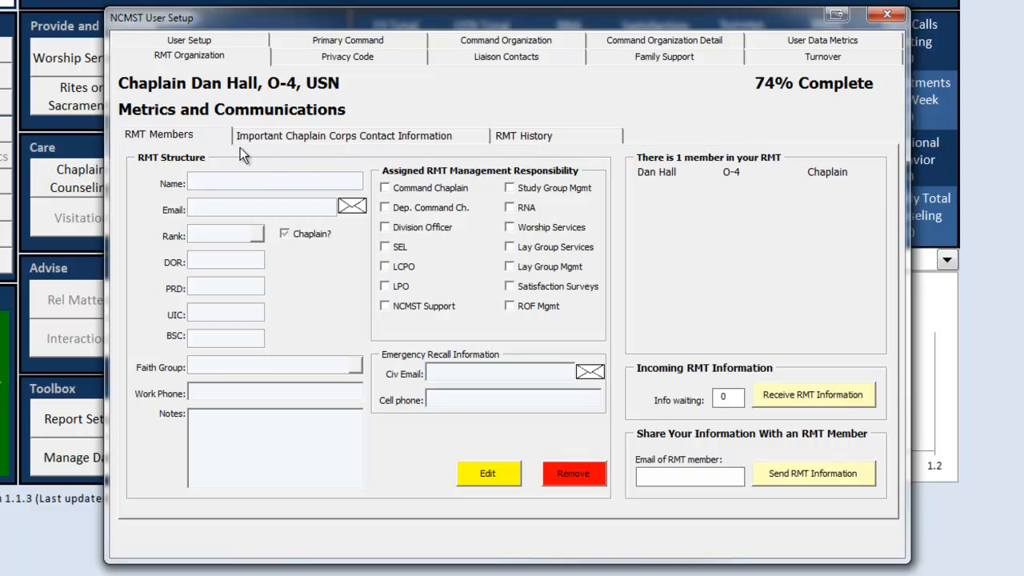
click(286, 136)
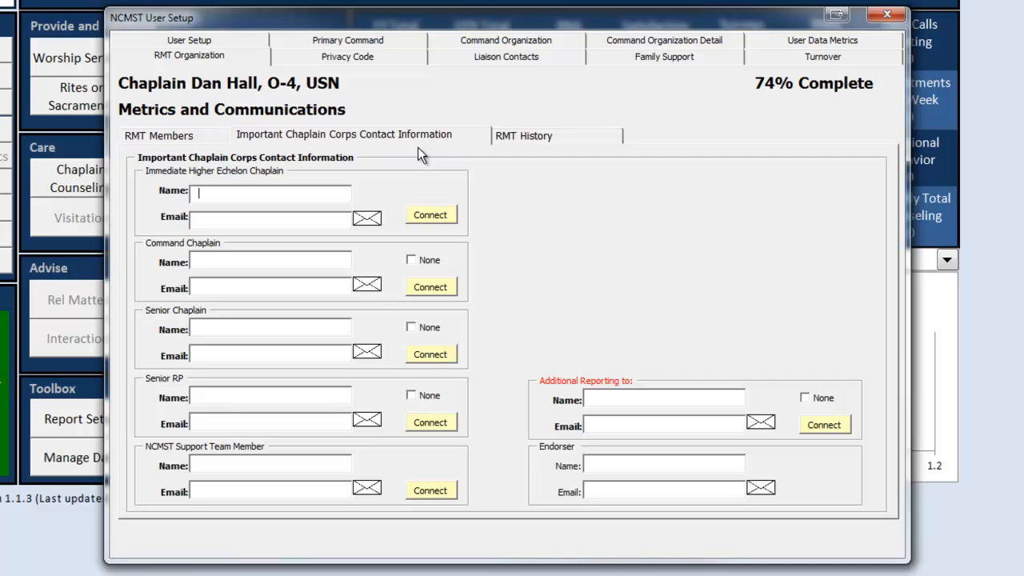
click(201, 193)
click(247, 267)
Step: Mark Command Chaplain, Senior Chaplain, Senior RP and Additional Reporting contacts as None
click(411, 260)
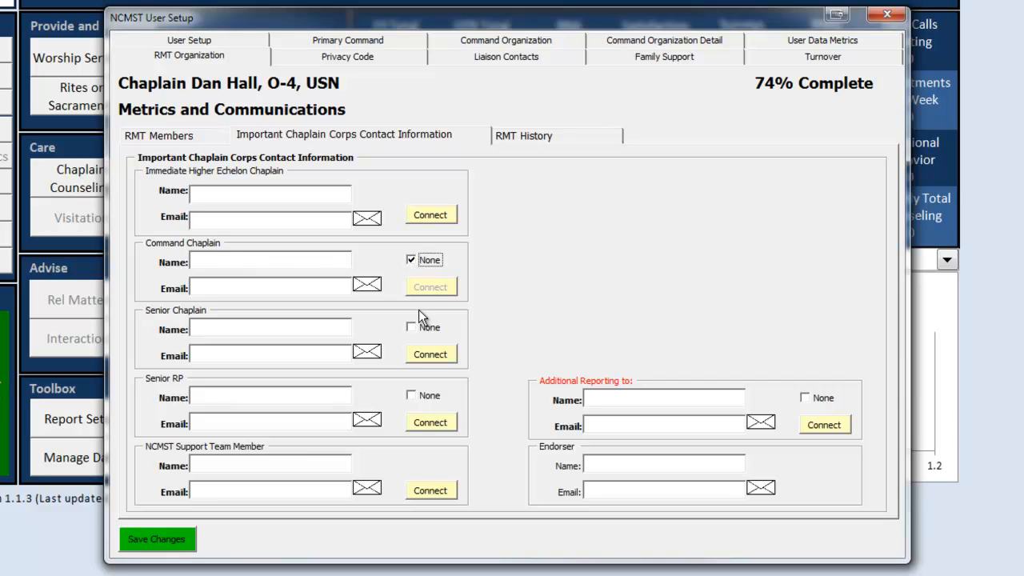
click(413, 329)
click(413, 395)
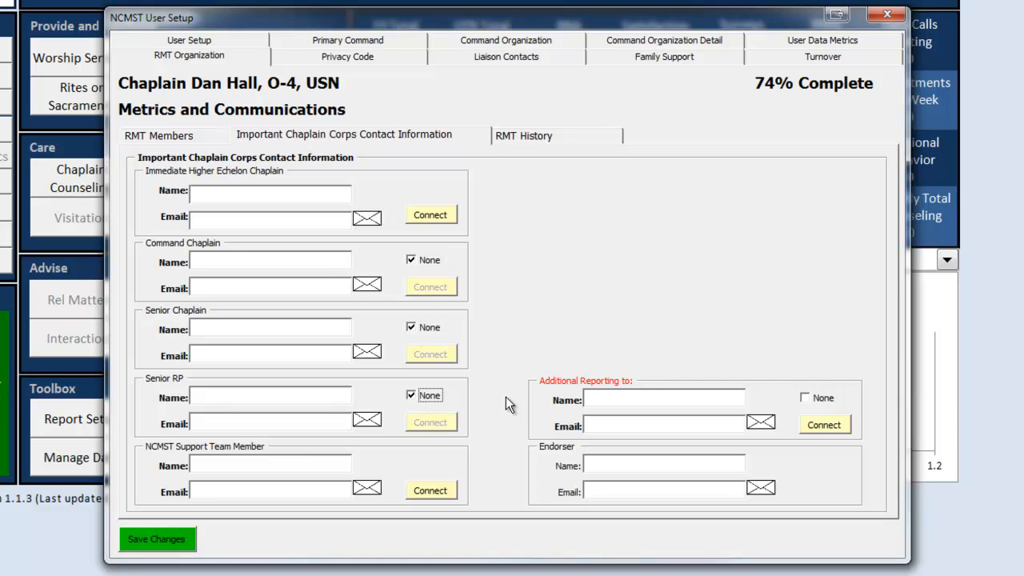
click(804, 398)
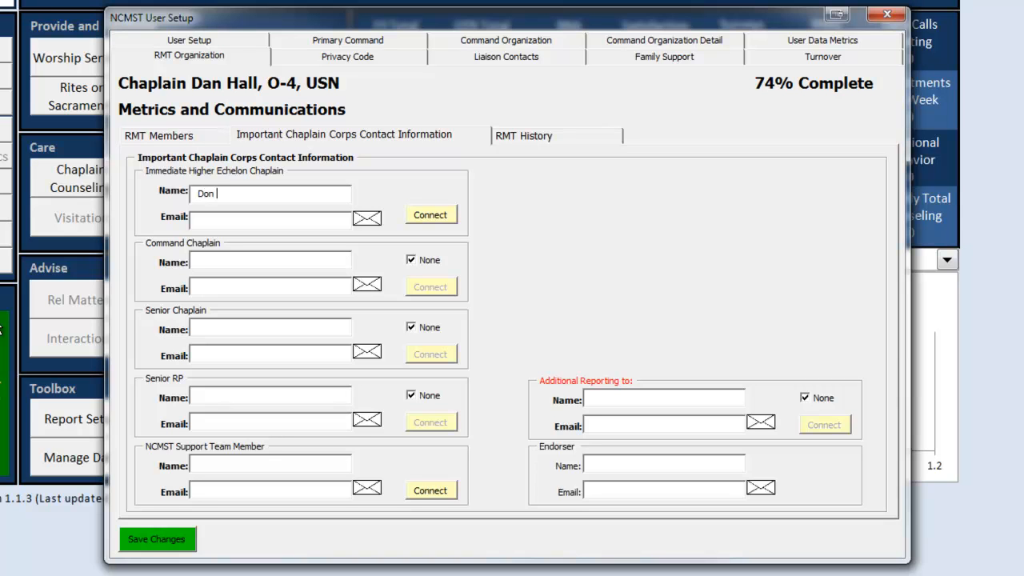
Step: Enter the Immediate Higher Echelon Chaplain's name and e-mail, then acknowledge the registration notice
key(Tab)
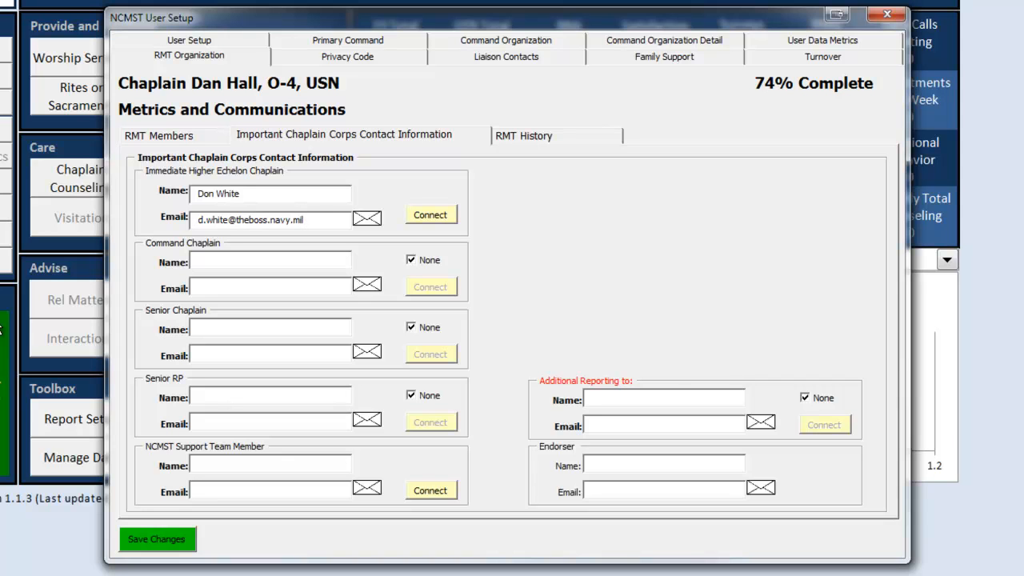
click(317, 257)
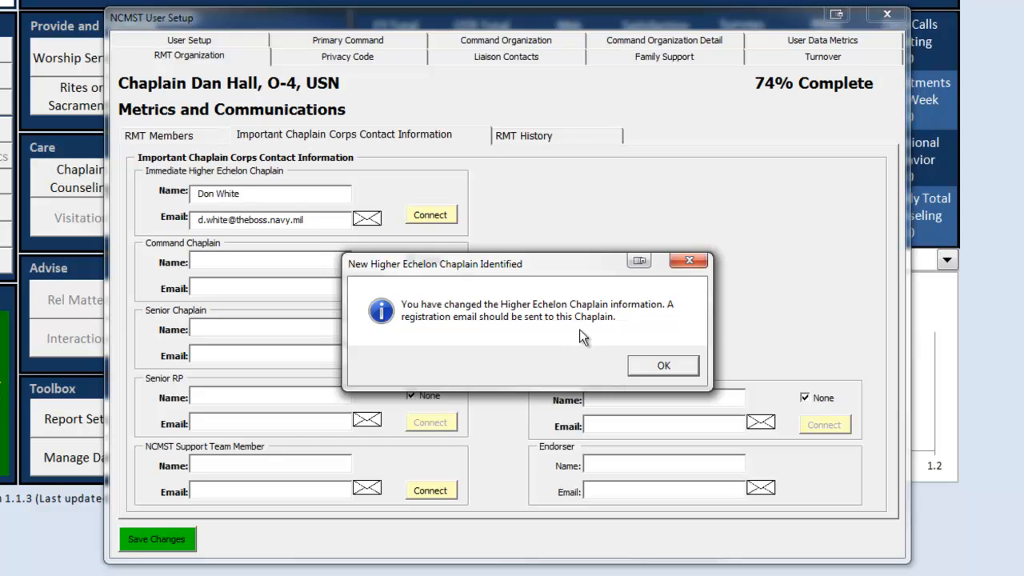
click(652, 371)
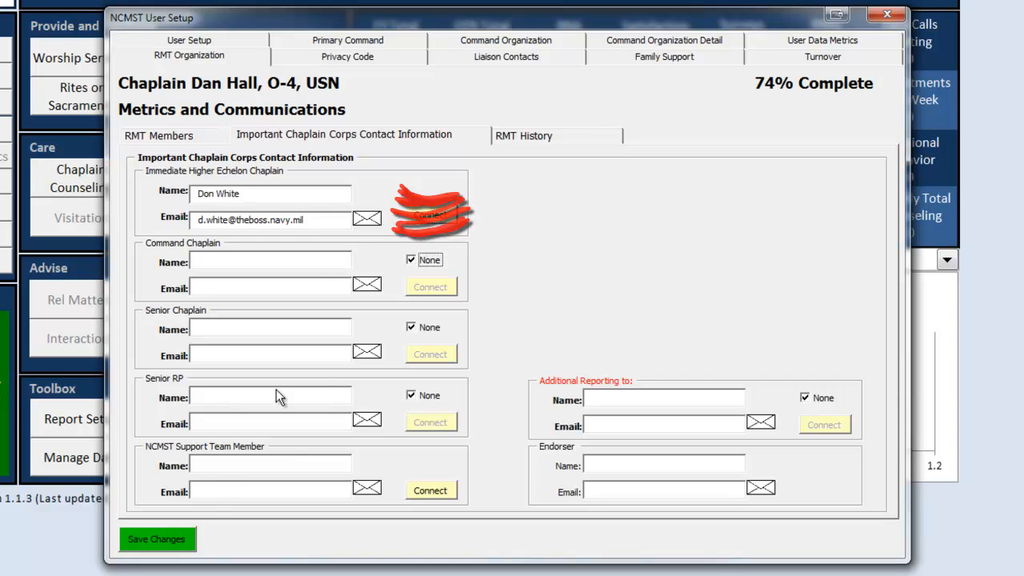
Step: Enter the Support Team Member's name and corrected e-mail, save, and acknowledge the new-member notice
click(216, 464)
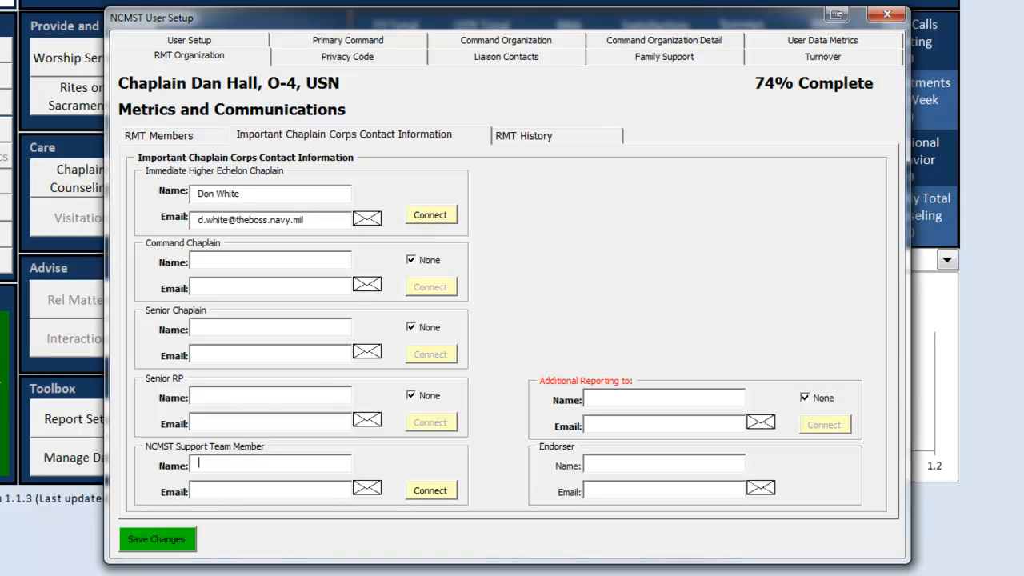
key(Tab)
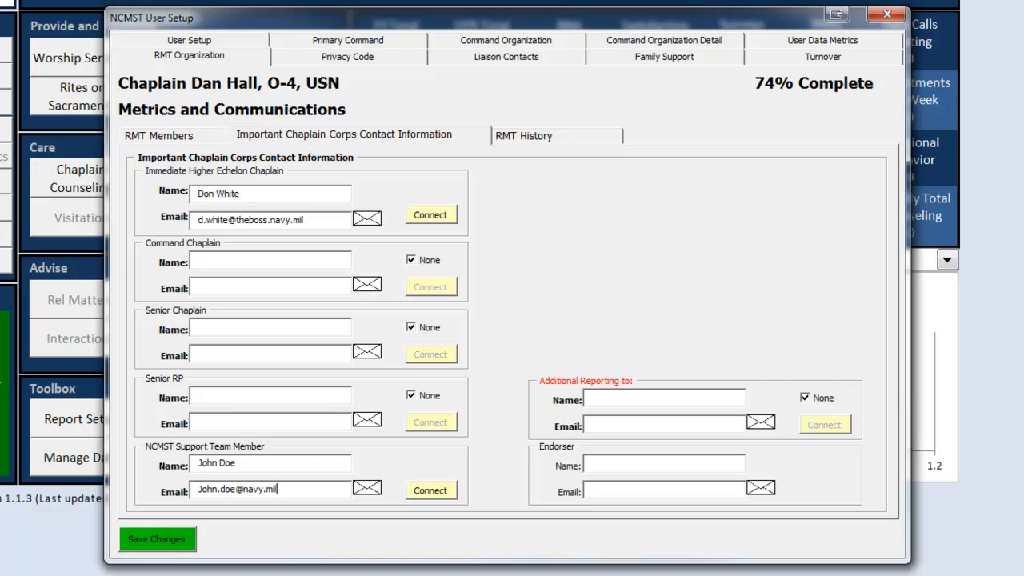
key(BackSpace)
key(BackSpace)
key(BackSpace)
key(BackSpace)
key(BackSpace)
key(BackSpace)
key(BackSpace)
key(BackSpace)
key(BackSpace)
key(BackSpace)
key(BackSpace)
click(152, 541)
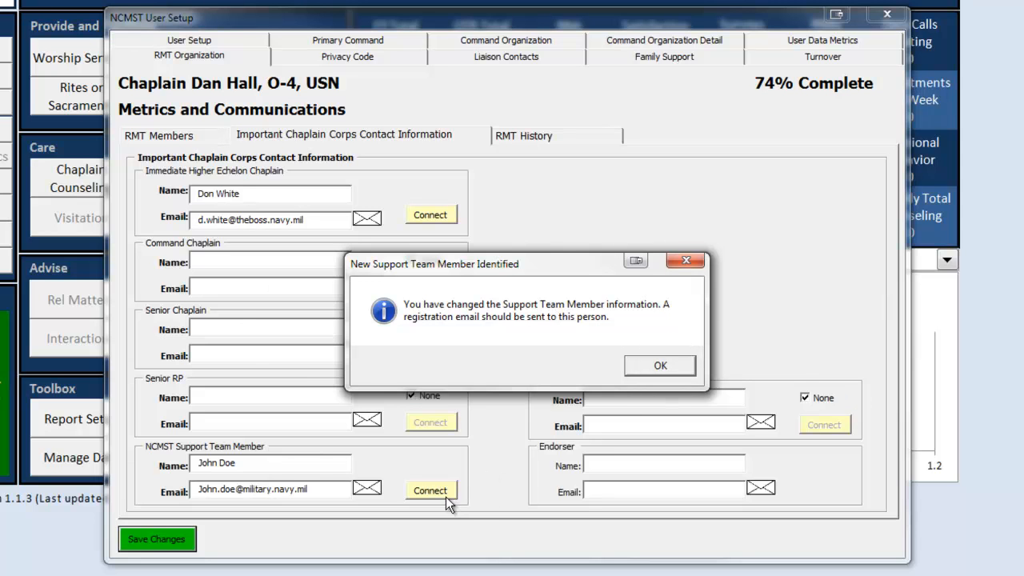
click(658, 369)
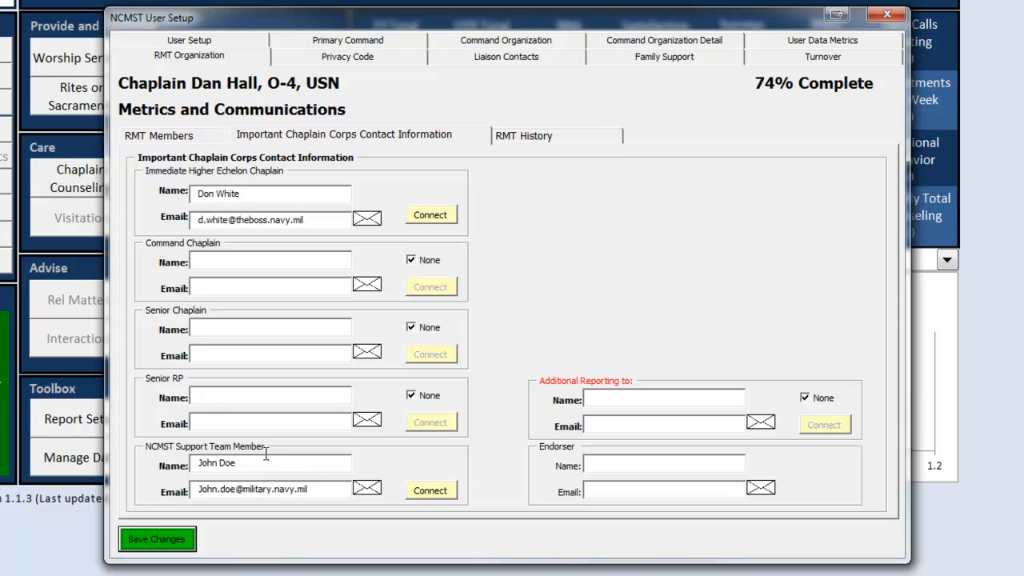
Step: Save the contacts, verify User Setup reads 100% Complete, then go to the Privacy Code page
click(162, 549)
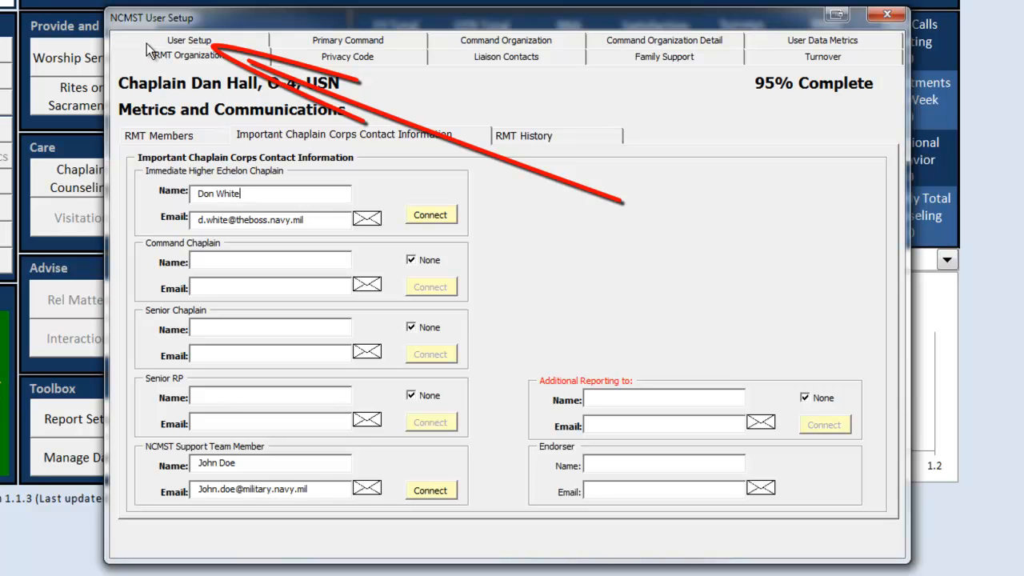
click(147, 43)
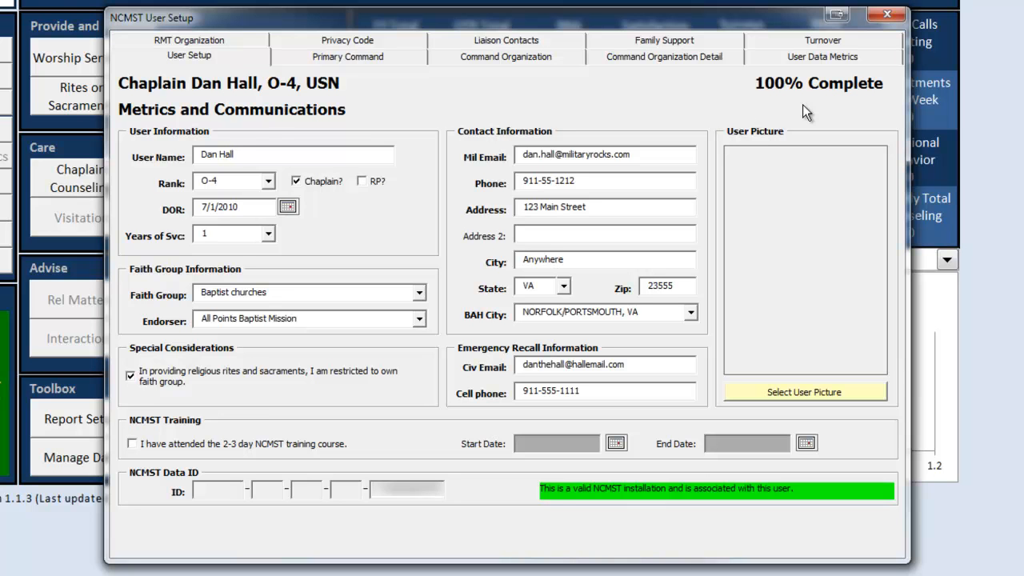
click(212, 44)
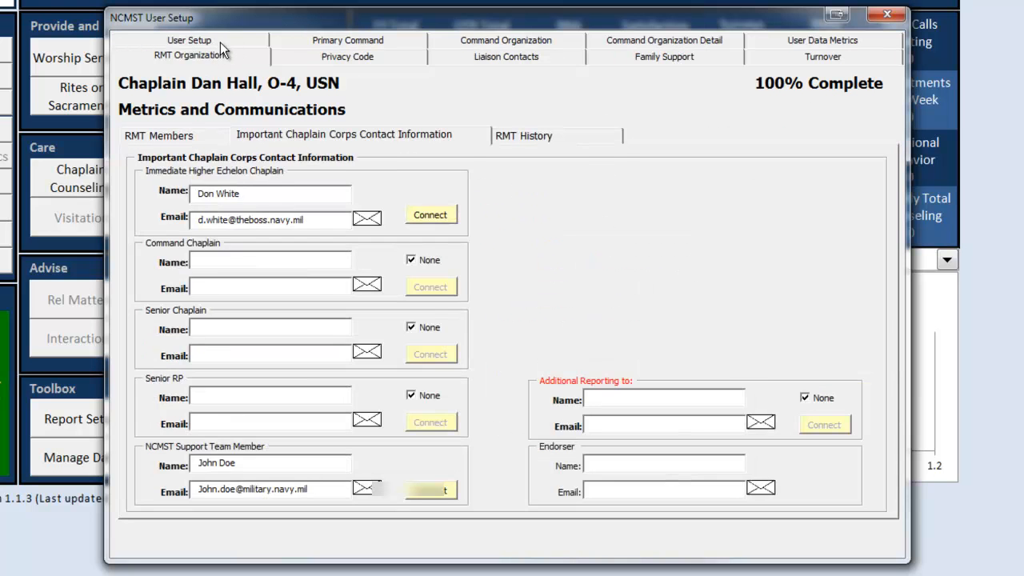
click(220, 42)
click(222, 44)
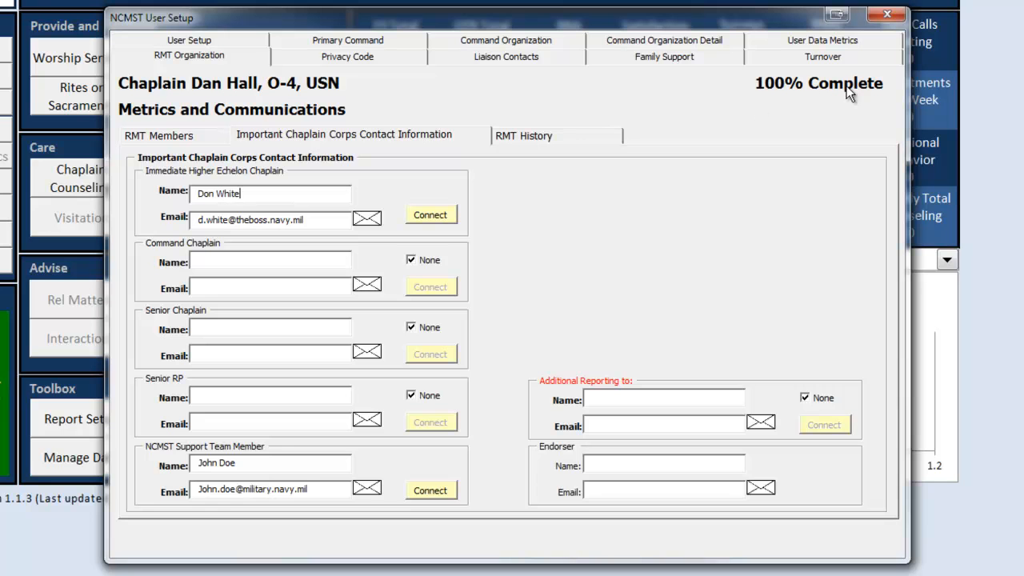
click(344, 61)
Step: Enter a privacy code and confirm it in the Confirm field
click(233, 388)
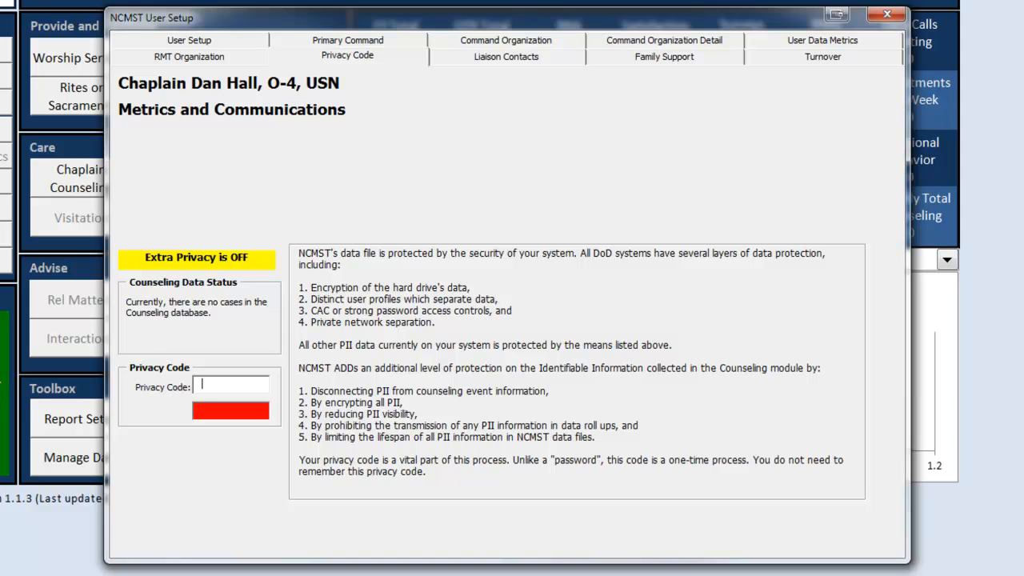
text(******)
click(213, 410)
text(******)
key(Tab)
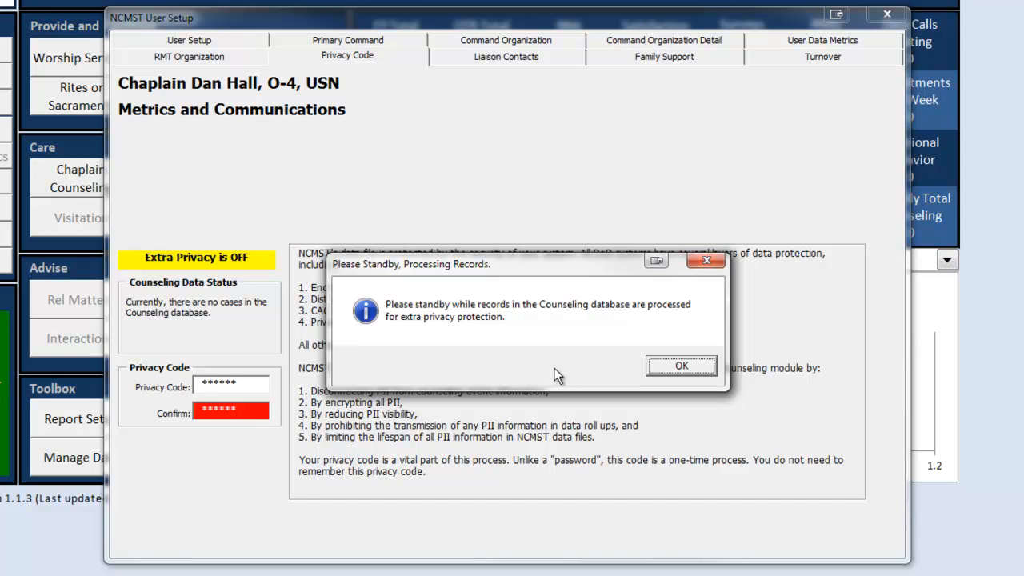
Step: Acknowledge the records processing, completion and Privacy Enabled messages
click(655, 373)
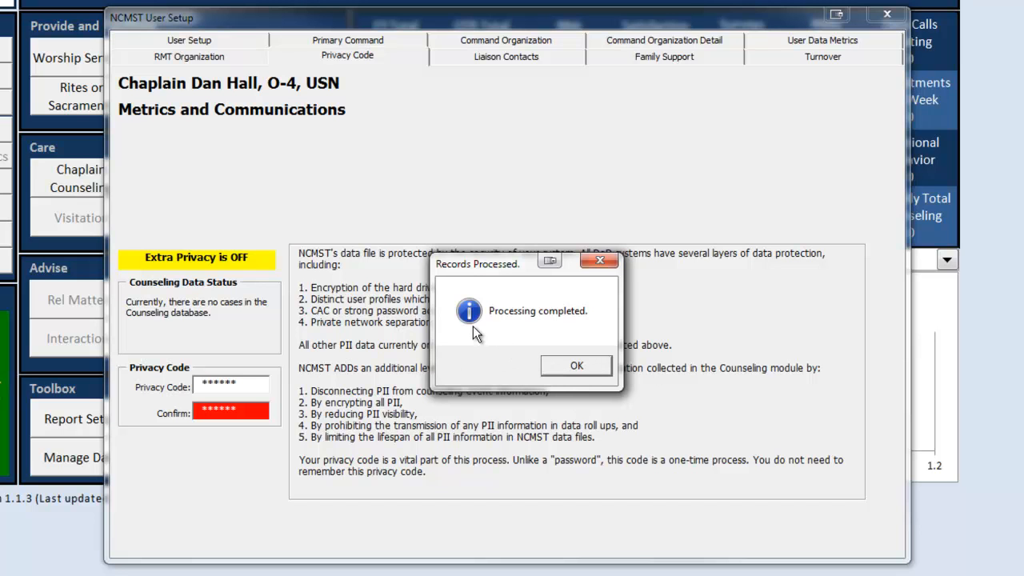
click(566, 365)
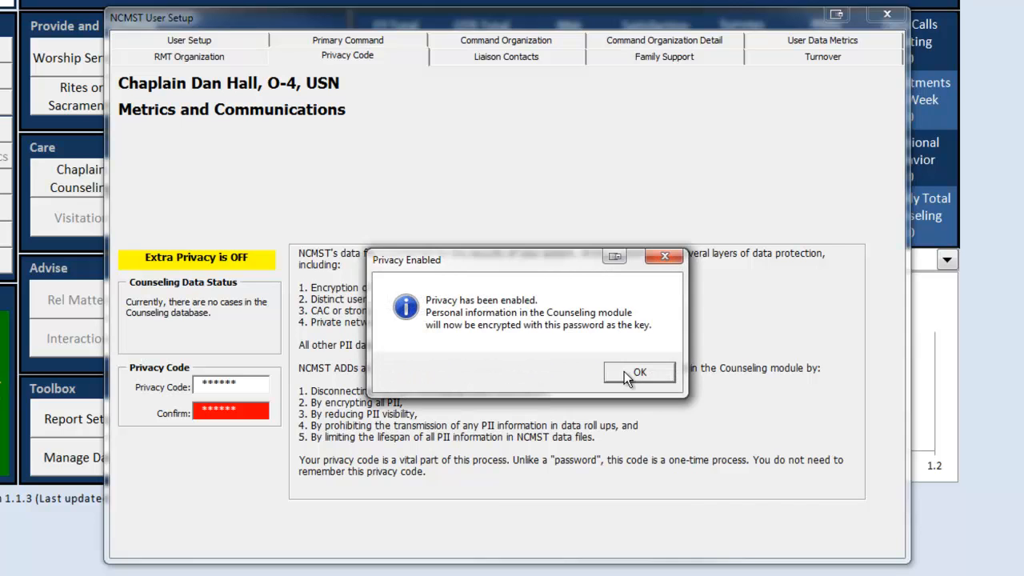
click(625, 372)
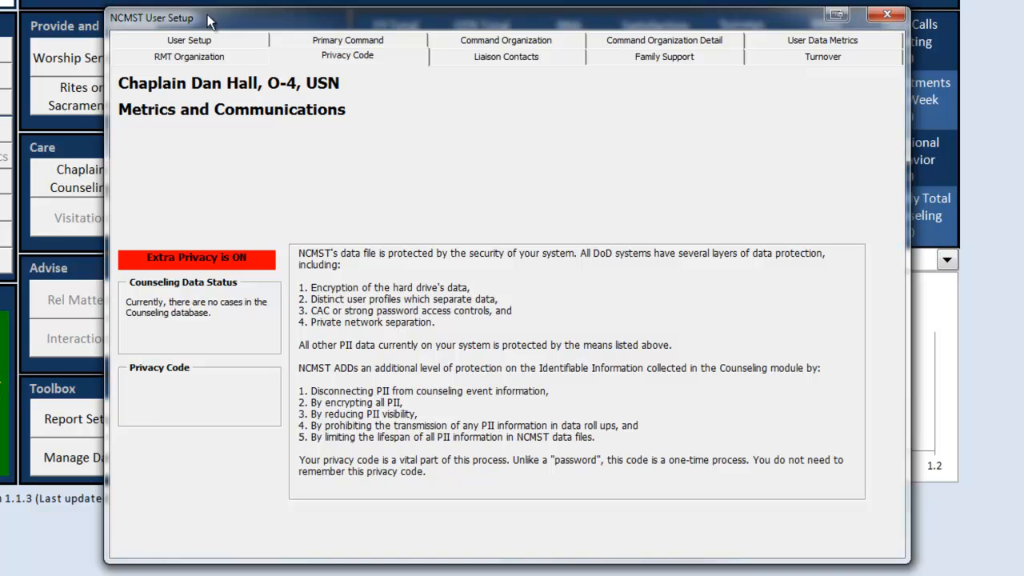
Step: Review the 100% complete User Setup, close it, then open and dismiss the Chaplain Counseling form
click(129, 35)
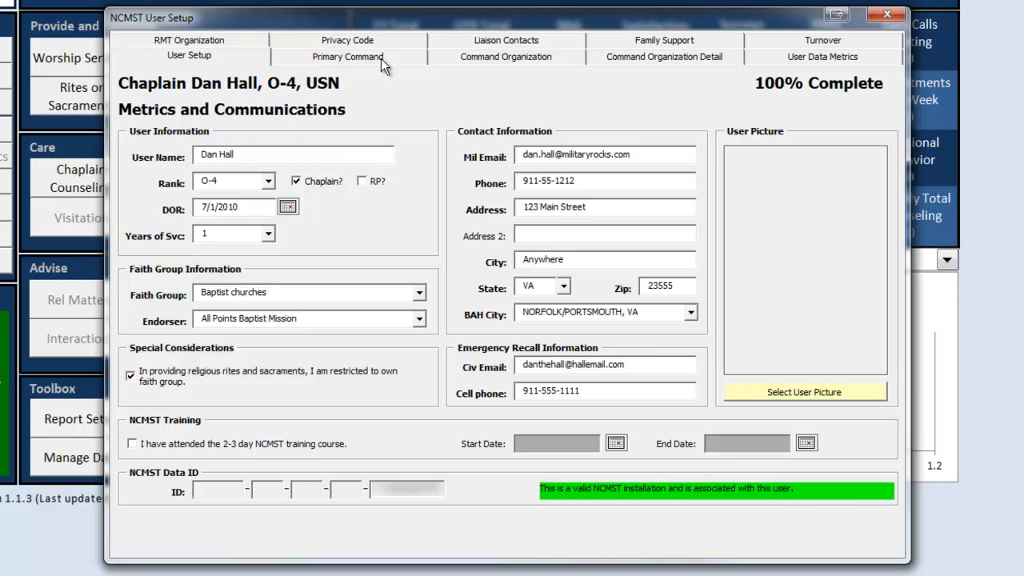
click(887, 16)
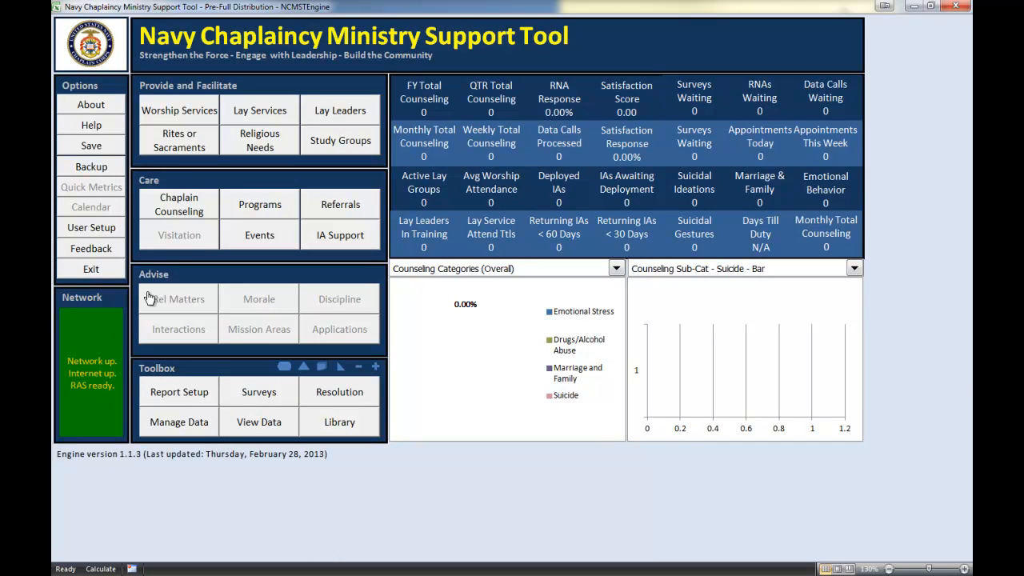
click(168, 210)
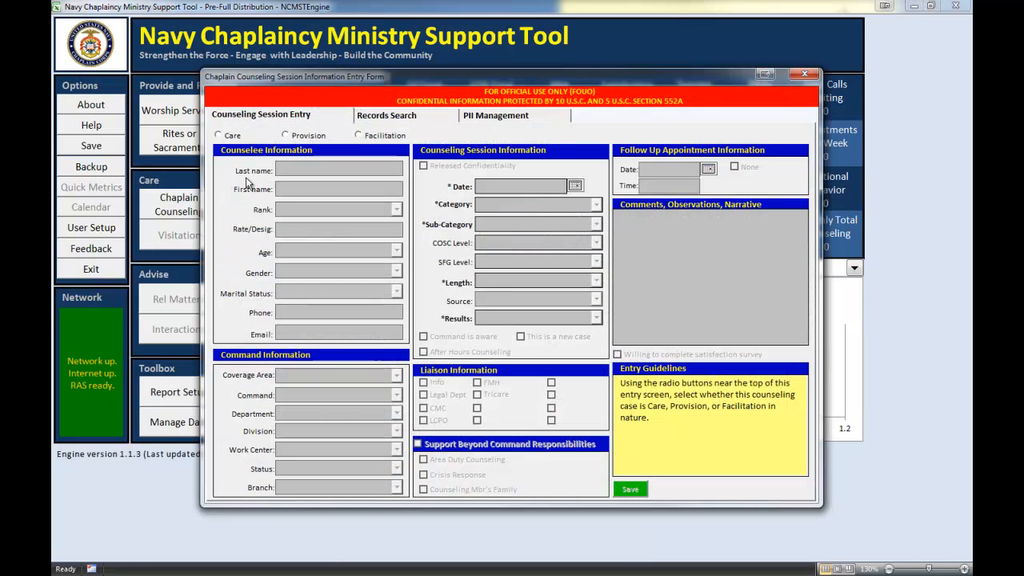
click(803, 76)
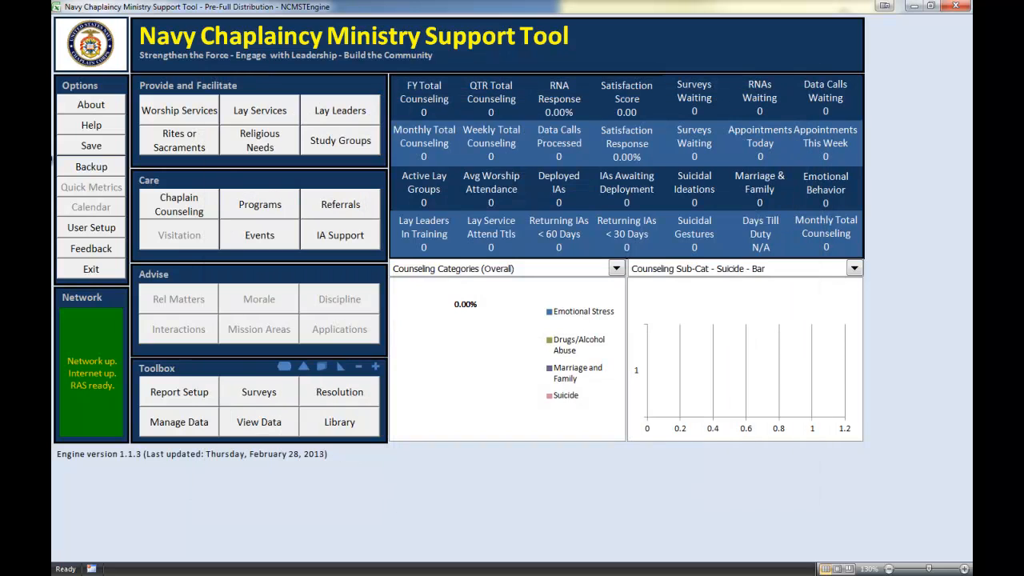